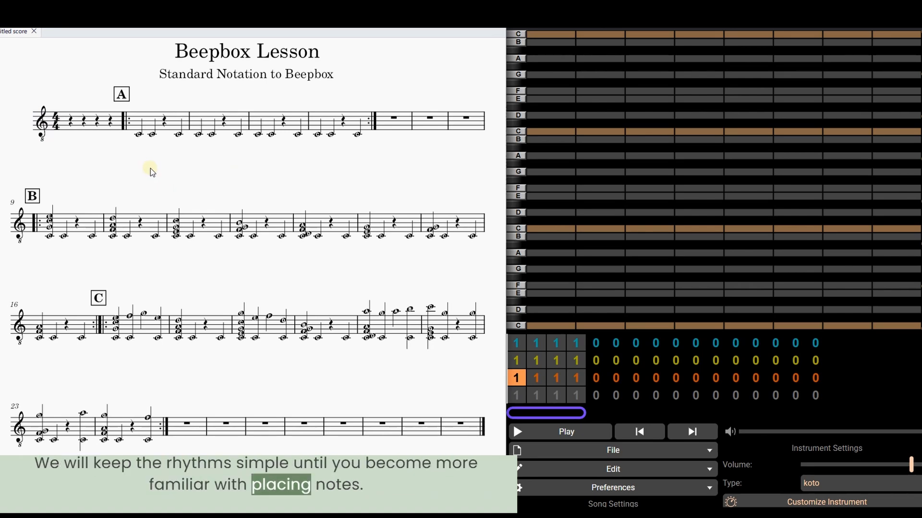
- Check that Show Piano Keys is enabled in the preferences and that the song's scale is set to normal :)
click(658, 490)
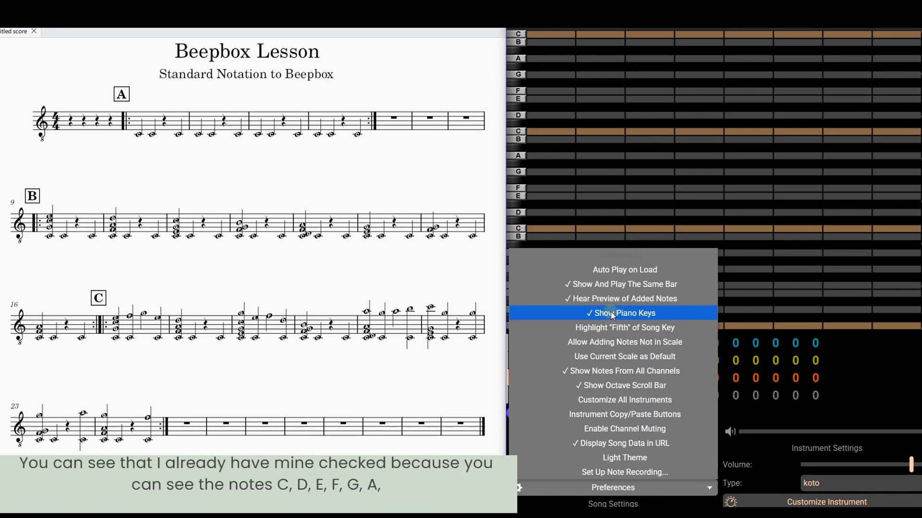
click(868, 377)
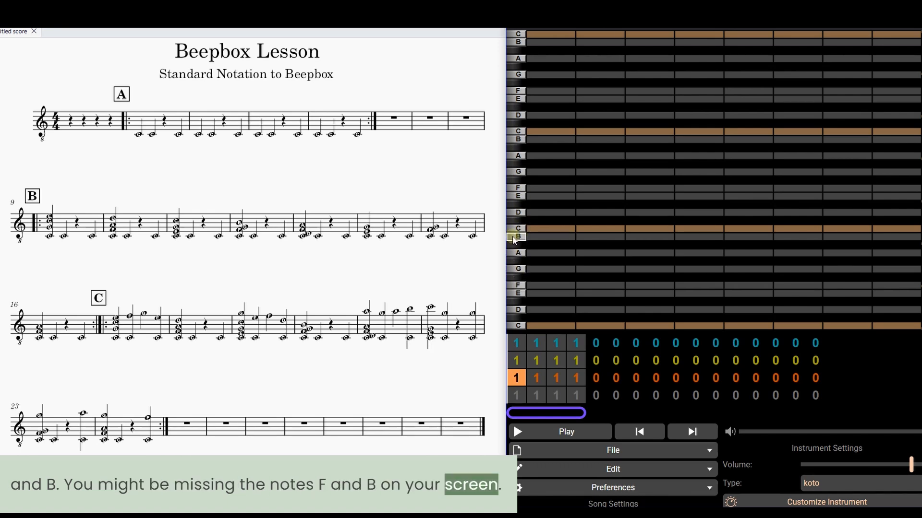
scroll(675, 468, down, 3)
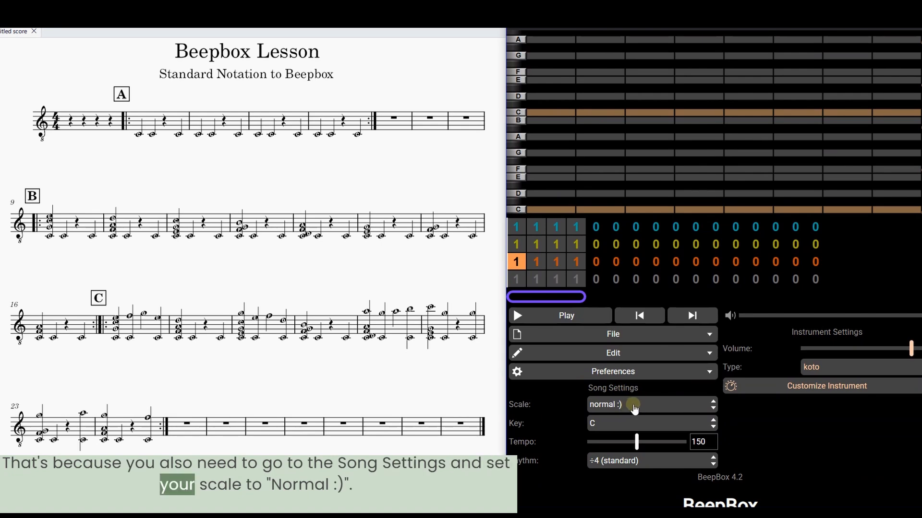
click(624, 404)
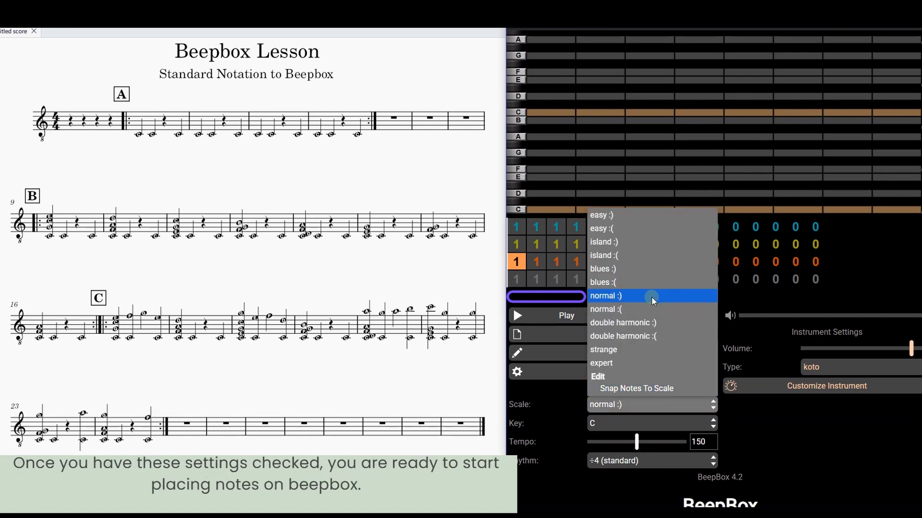
click(782, 434)
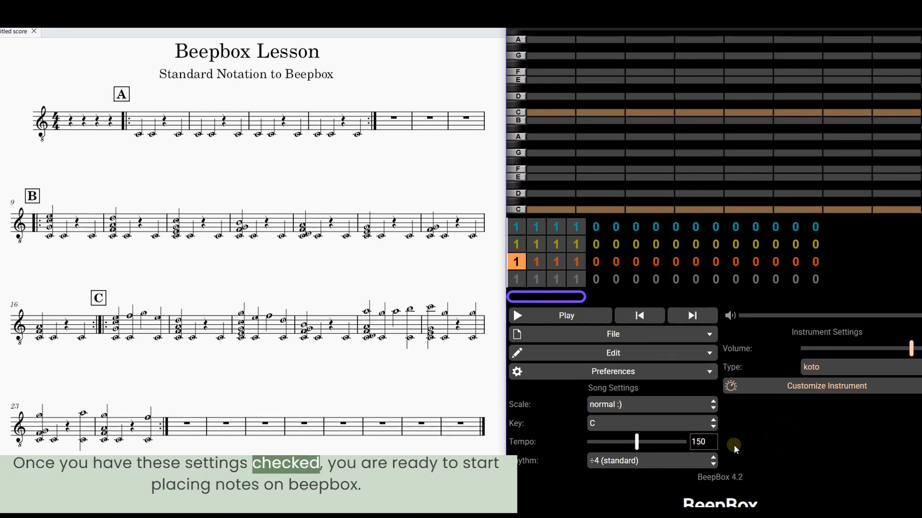
scroll(733, 445, up, 3)
click(870, 375)
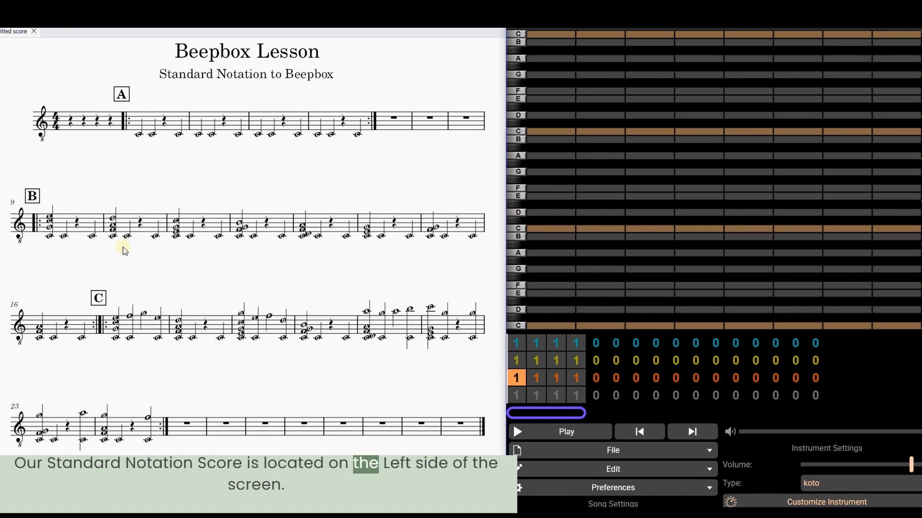
- Examine the opening measure of rests and the first measure of section A in the score
click(179, 169)
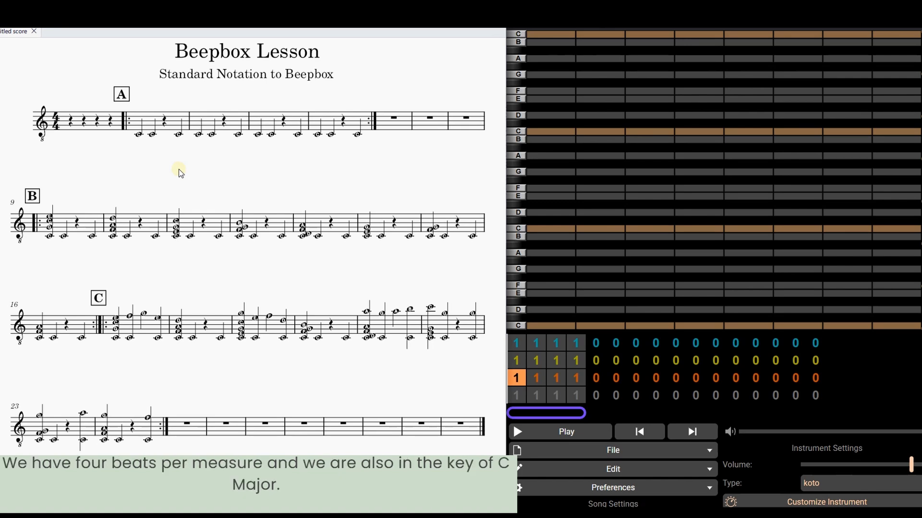
click(72, 122)
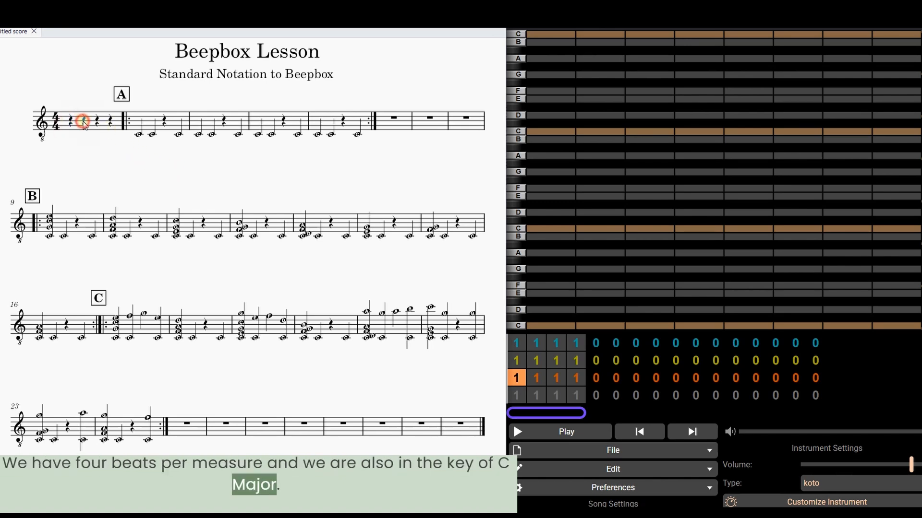
click(84, 122)
click(130, 156)
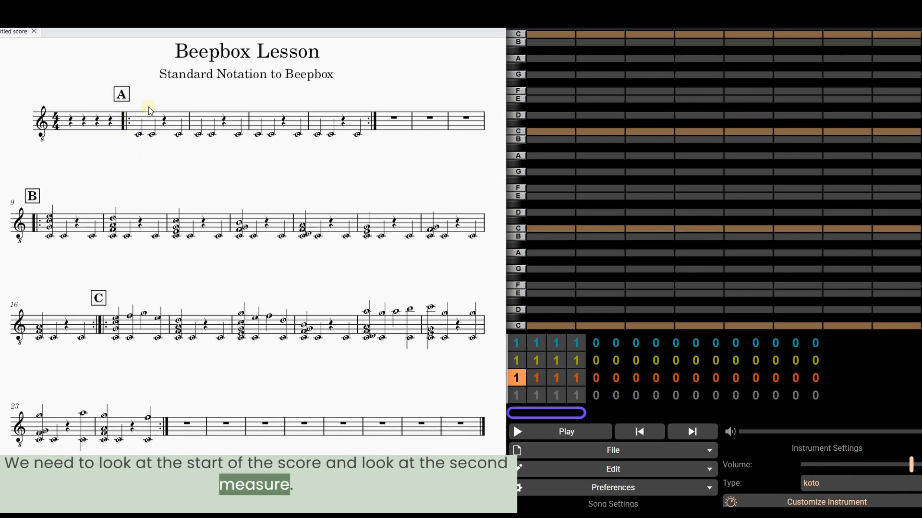
click(137, 119)
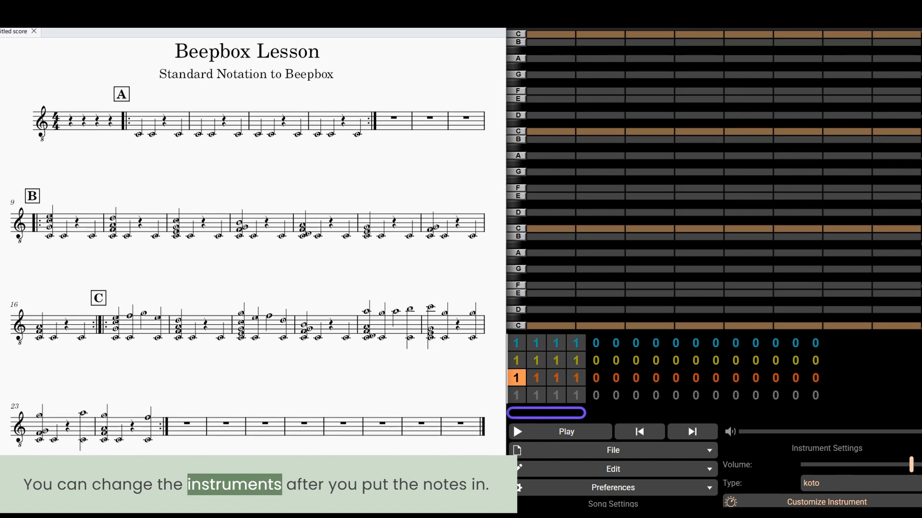
- Place low C quarter notes on beats 1, 2, 4, 5, 6 and 8 of pattern 1 in the third channel
mouse_move(522, 383)
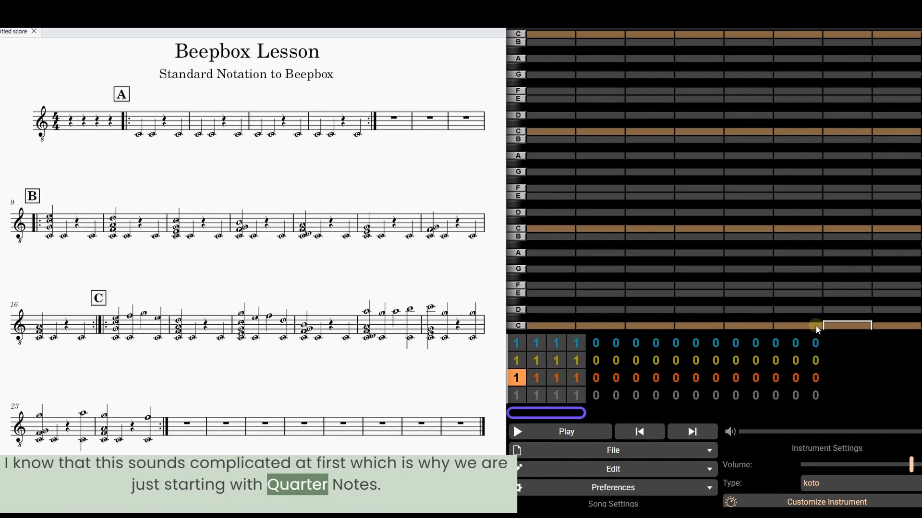
click(562, 328)
click(594, 327)
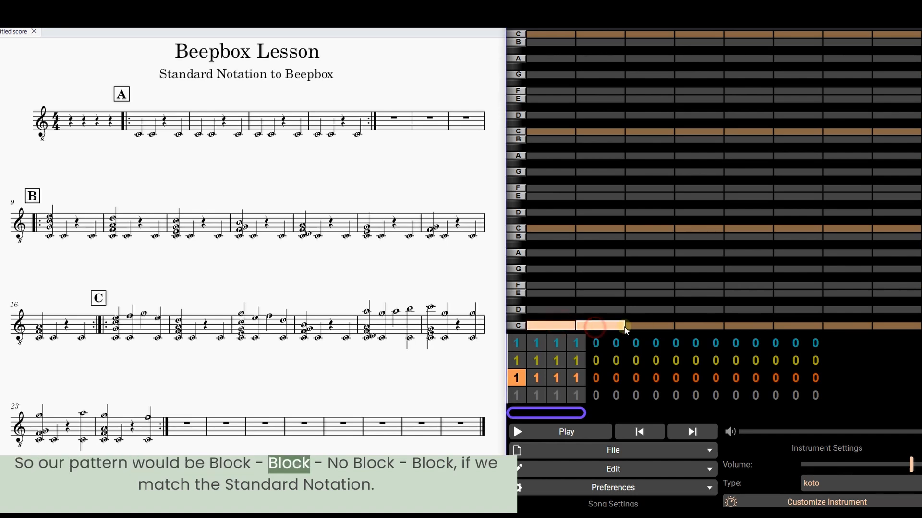
click(693, 327)
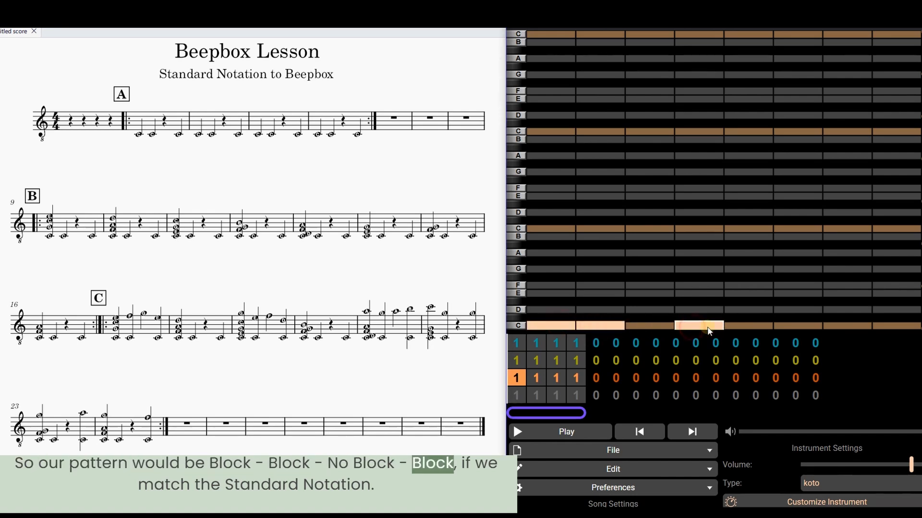
click(749, 327)
click(792, 327)
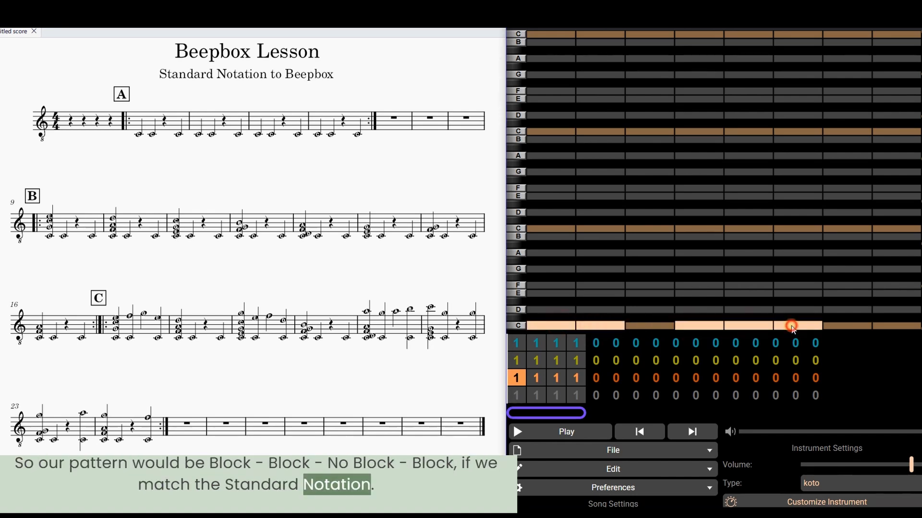
click(901, 325)
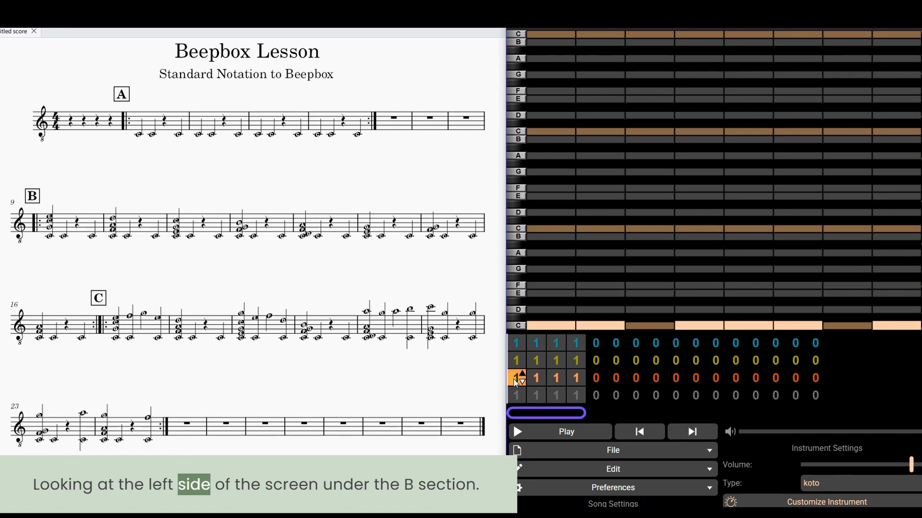
- Locate section B in the score and assign patterns 2, 3, 4 and 5 to bars 3 to 6 of the second channel
click(31, 200)
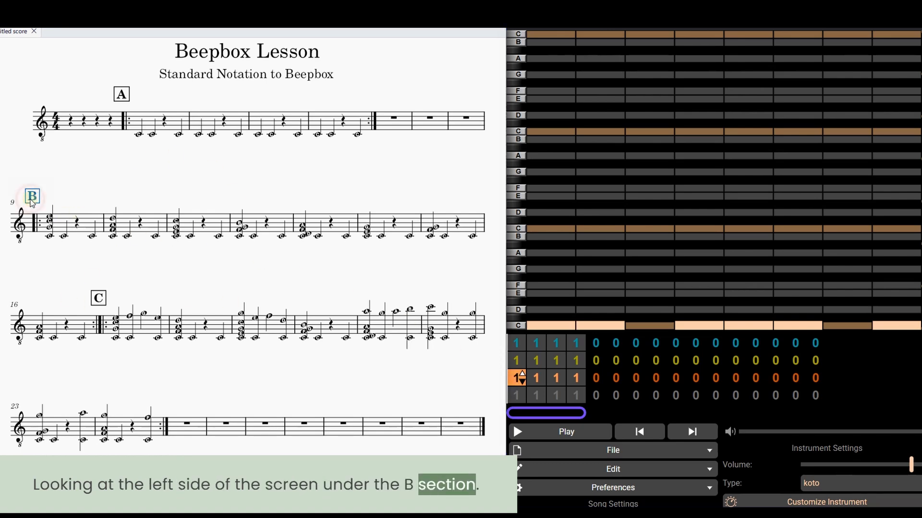
click(49, 228)
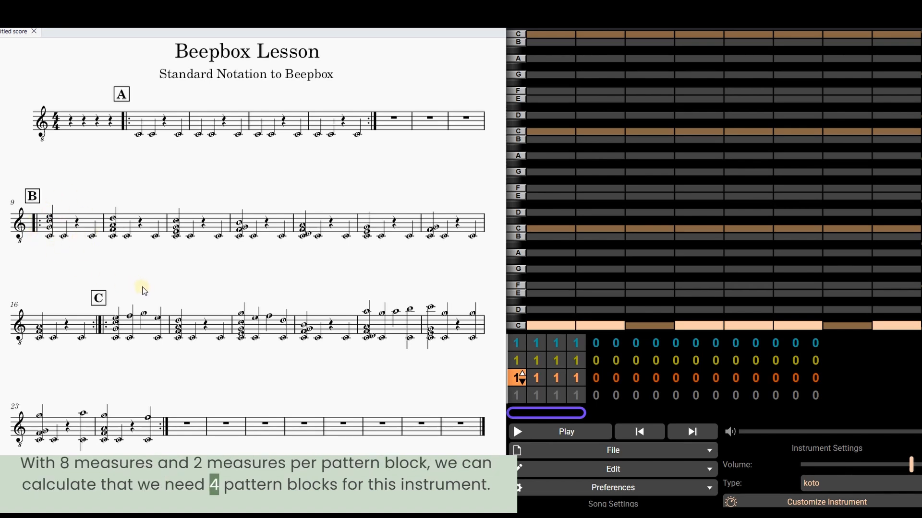
click(558, 368)
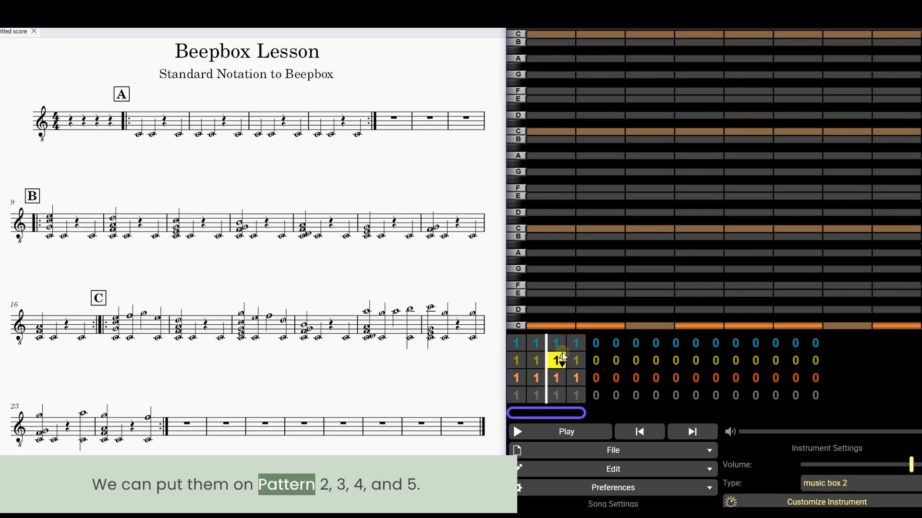
click(577, 360)
click(583, 355)
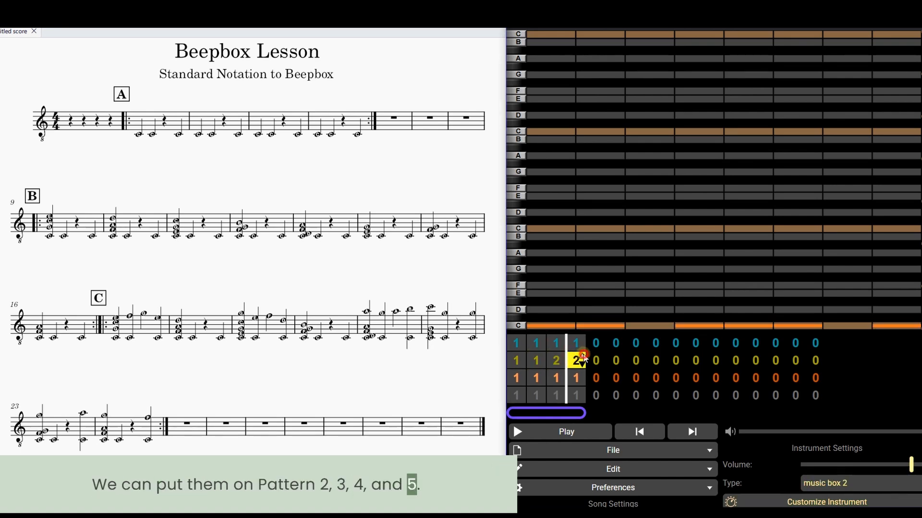
click(598, 359)
click(602, 356)
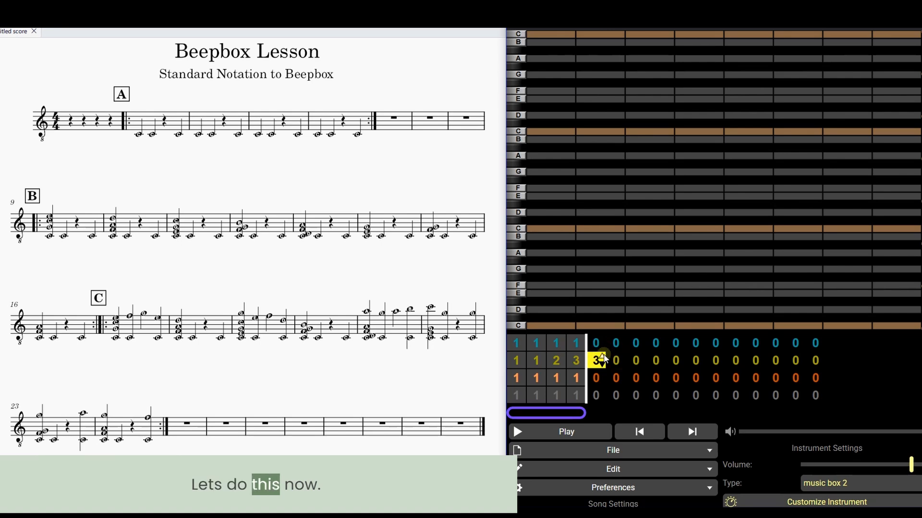
click(603, 356)
click(616, 360)
click(622, 356)
click(622, 358)
click(622, 357)
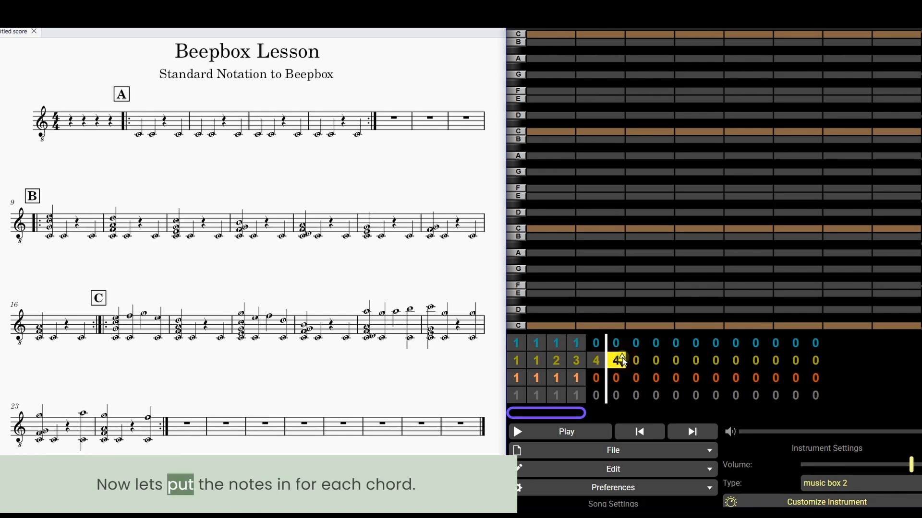
click(622, 358)
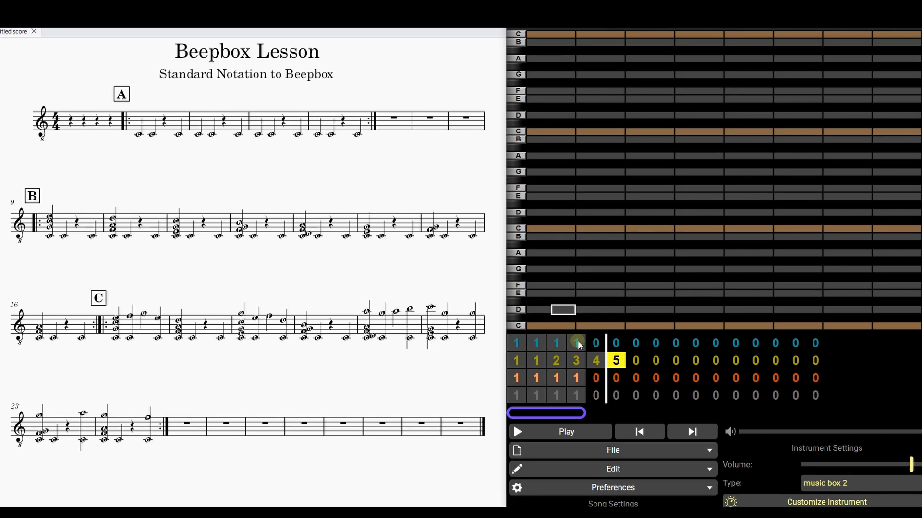
- Enter one-beat chords in pattern 2 of the second channel: G, C and E on beat 1, and F, A and D on beat 5
click(557, 365)
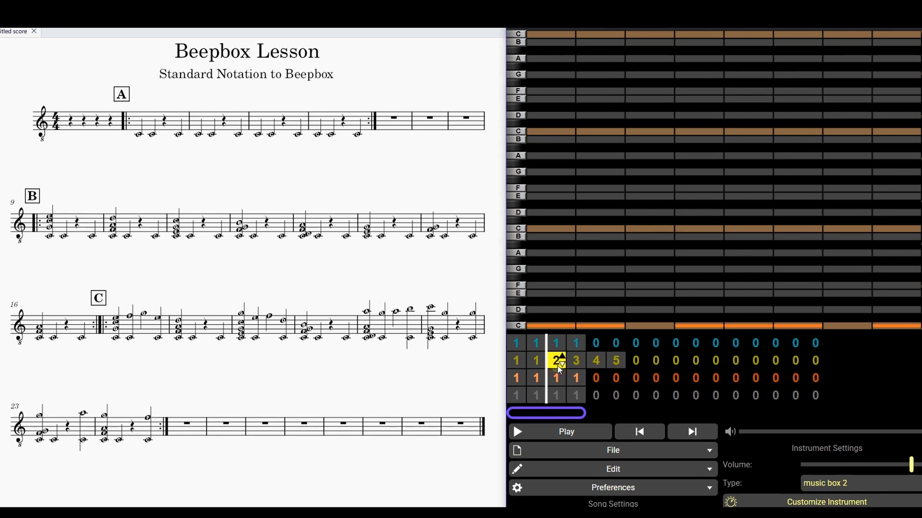
drag(539, 271, 569, 270)
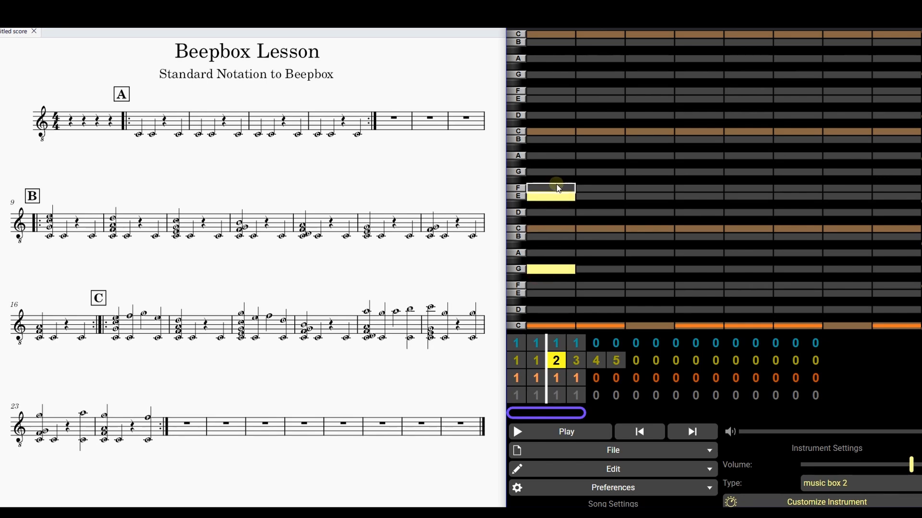
click(554, 230)
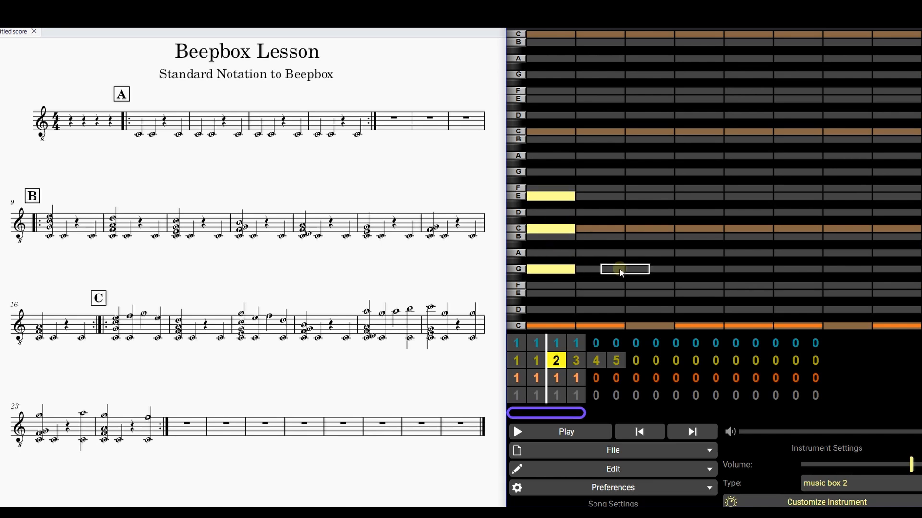
click(742, 290)
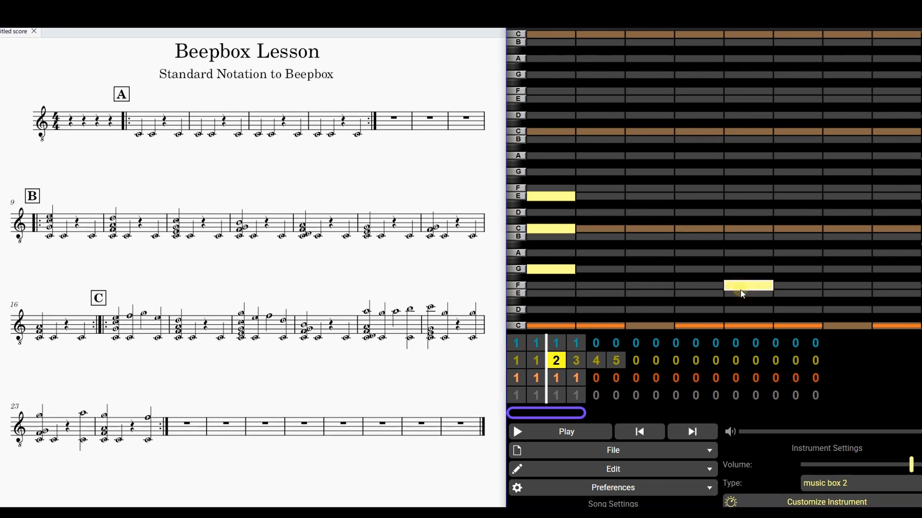
click(740, 255)
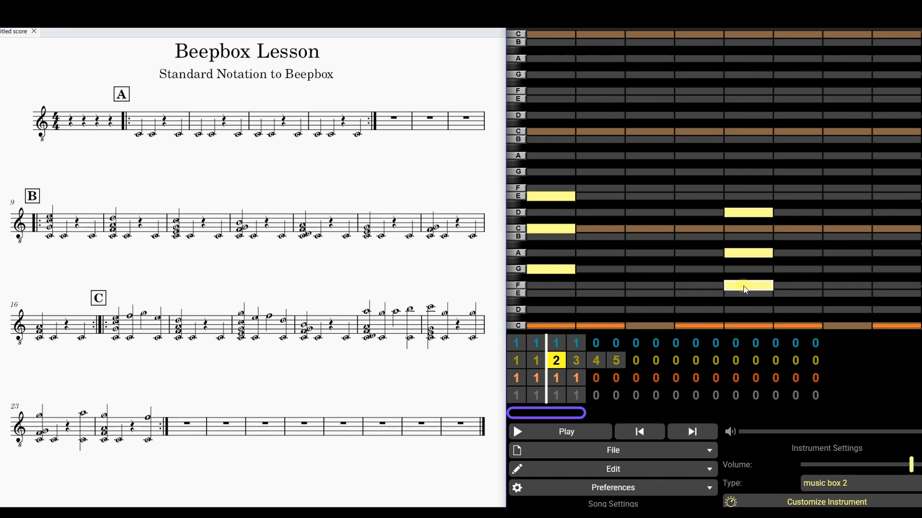
- Highlight measures 11–12 in the score and enter their chords in pattern 3: E, G and C on beat 1, and F, G and B on beat 5
click(577, 363)
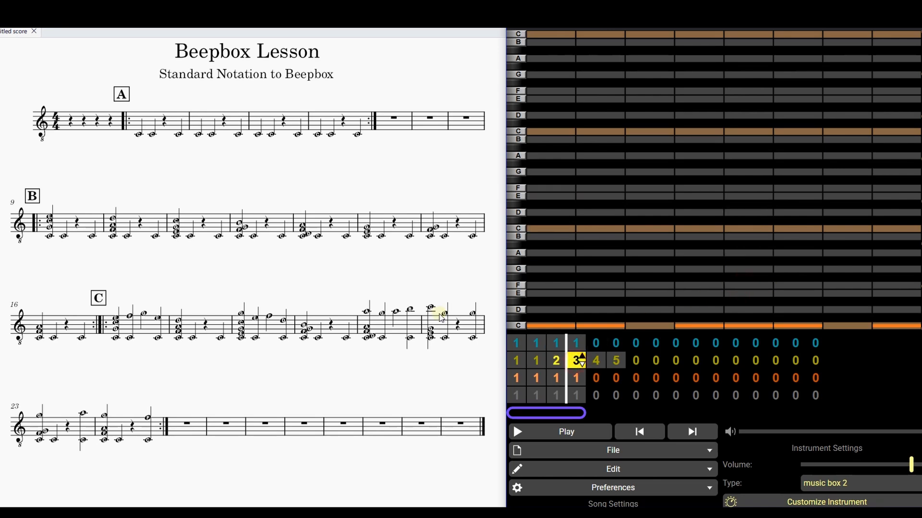
click(185, 219)
shift+click(277, 224)
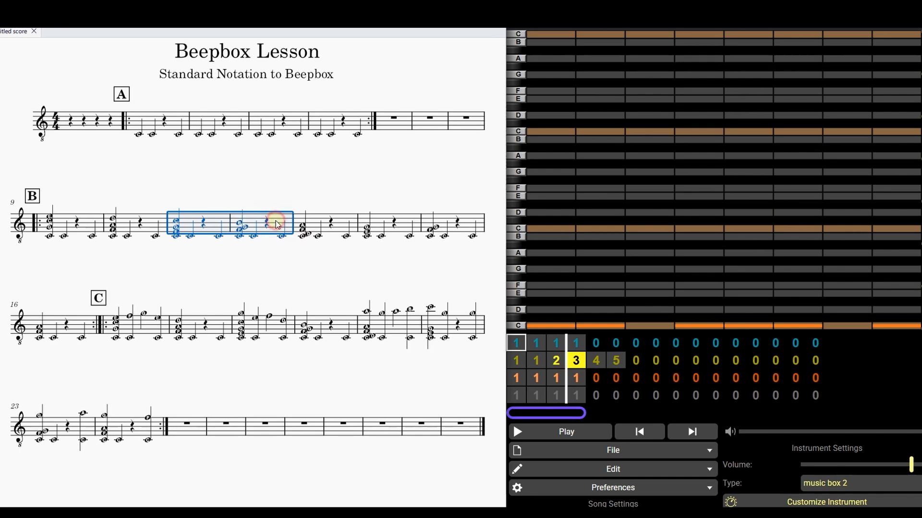
click(555, 292)
click(549, 275)
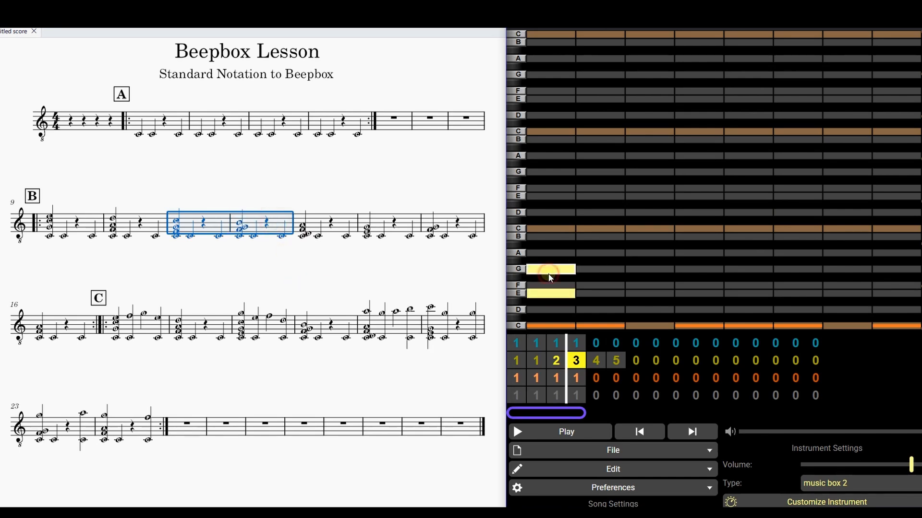
click(546, 230)
click(754, 288)
click(755, 276)
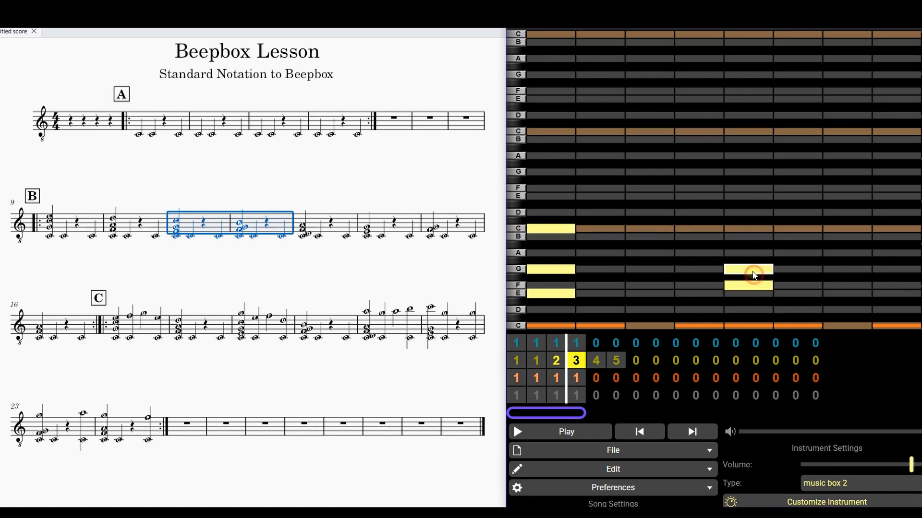
click(744, 237)
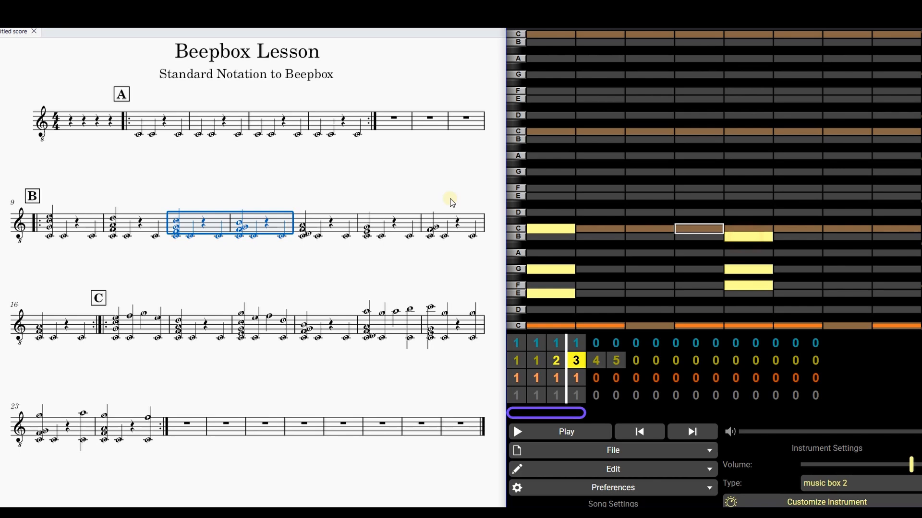
- Highlight measures 13–14 in the score and enter their chords in pattern 4: D, F and A on beat 1, and E and G on beat 5
click(315, 222)
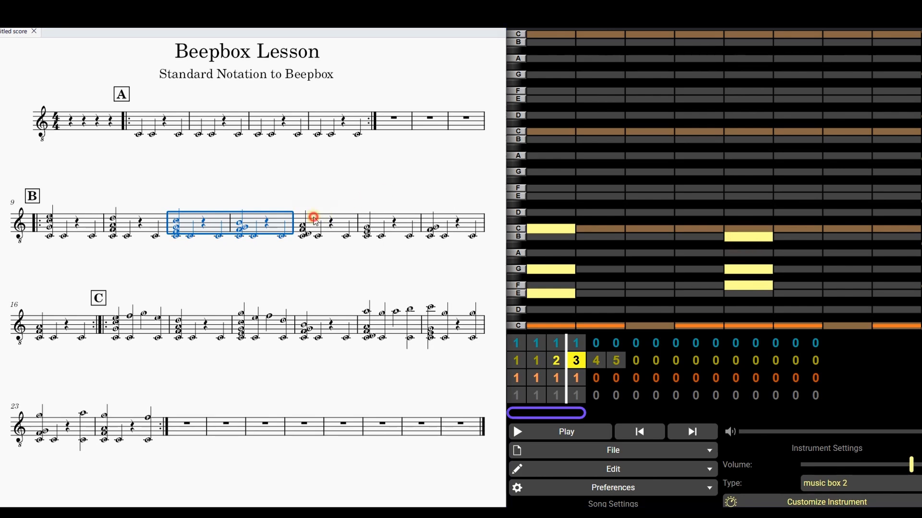
shift+click(382, 219)
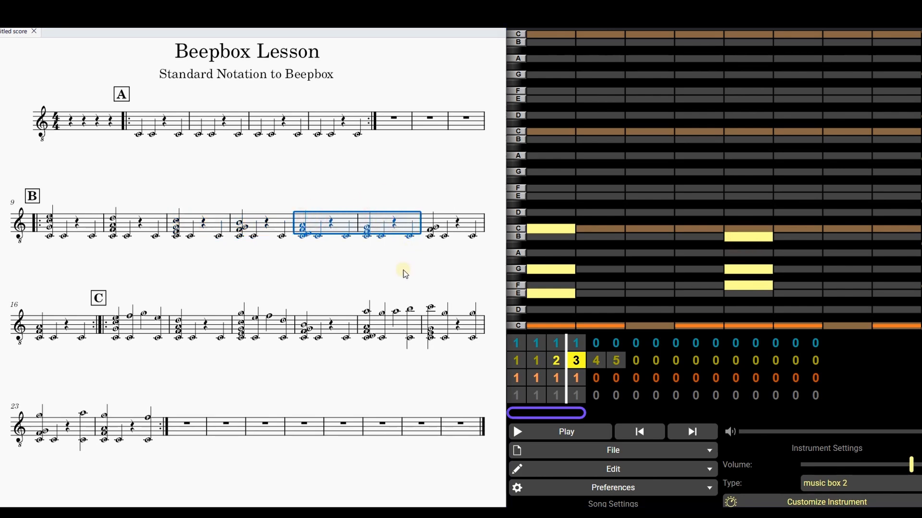
click(591, 365)
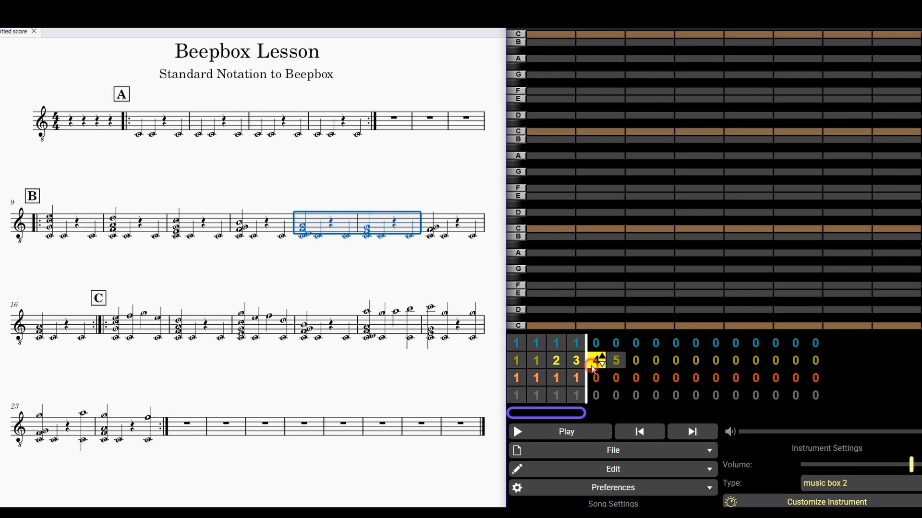
click(546, 286)
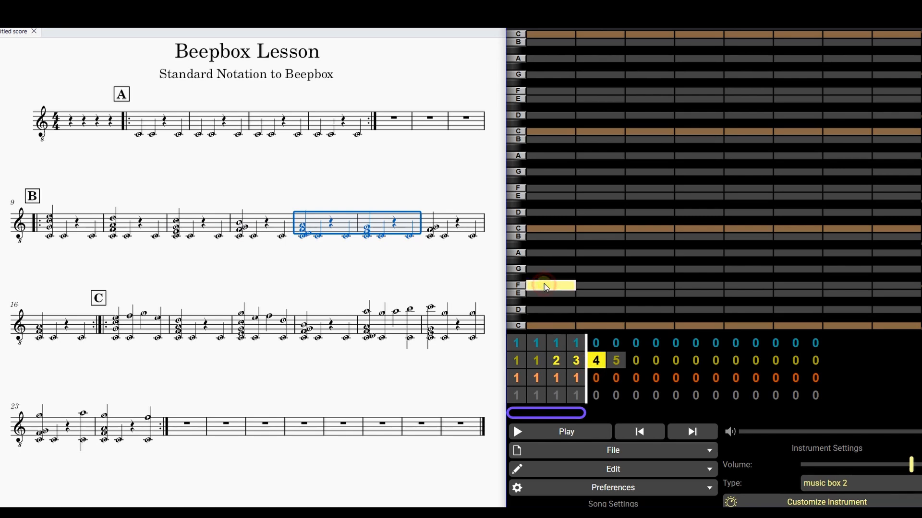
click(544, 255)
click(730, 295)
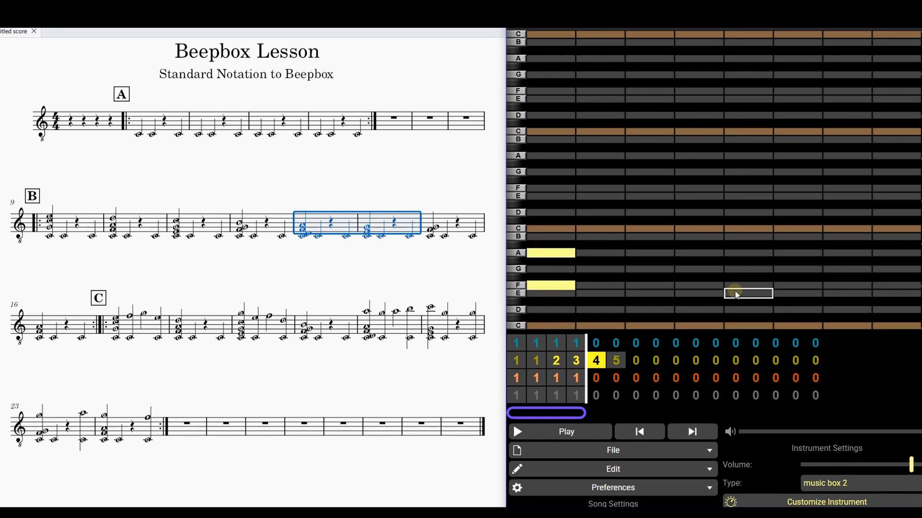
click(739, 270)
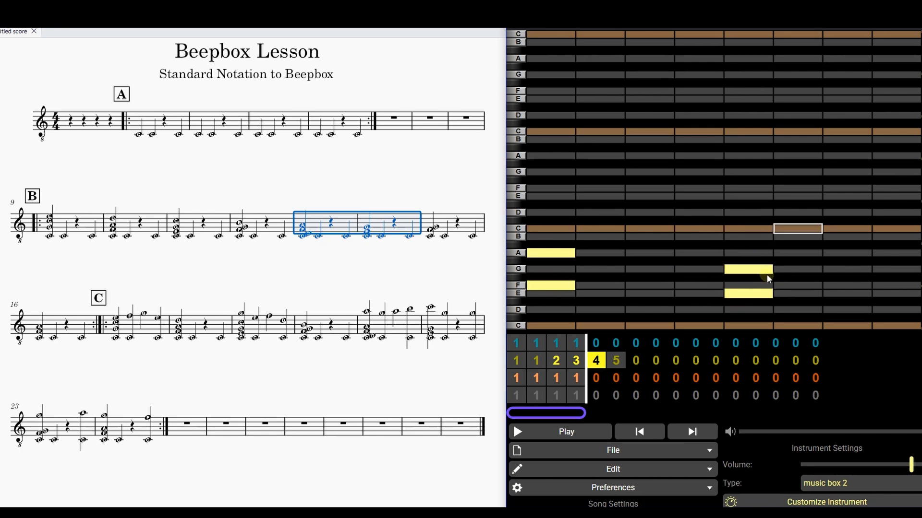
click(377, 262)
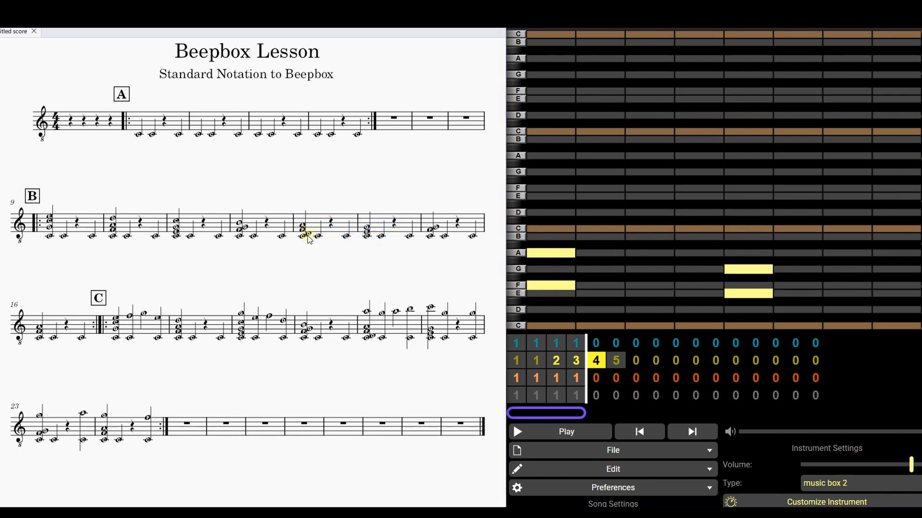
click(548, 311)
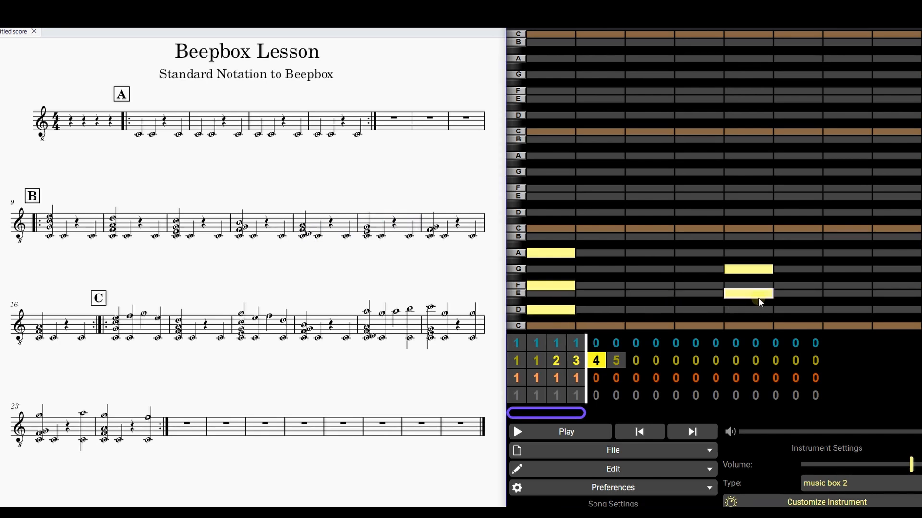
- Enter the chords of measures 15–16 in pattern 5 of the second channel: F and G on beat 1, and F and A on beat 5
click(616, 363)
click(440, 217)
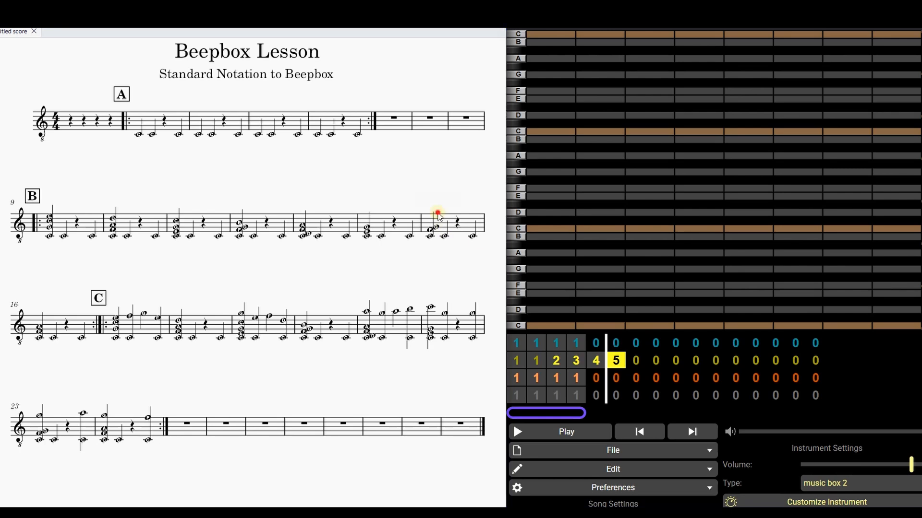
click(455, 195)
click(542, 286)
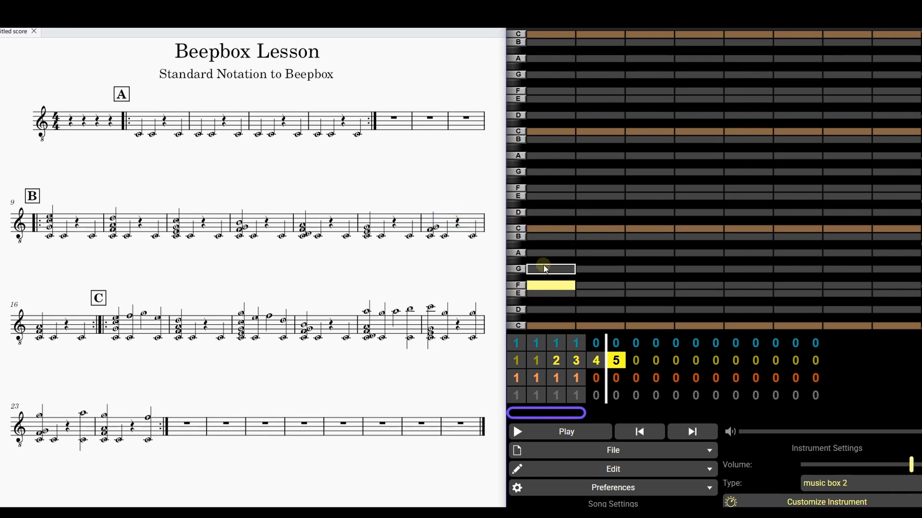
click(545, 269)
click(75, 321)
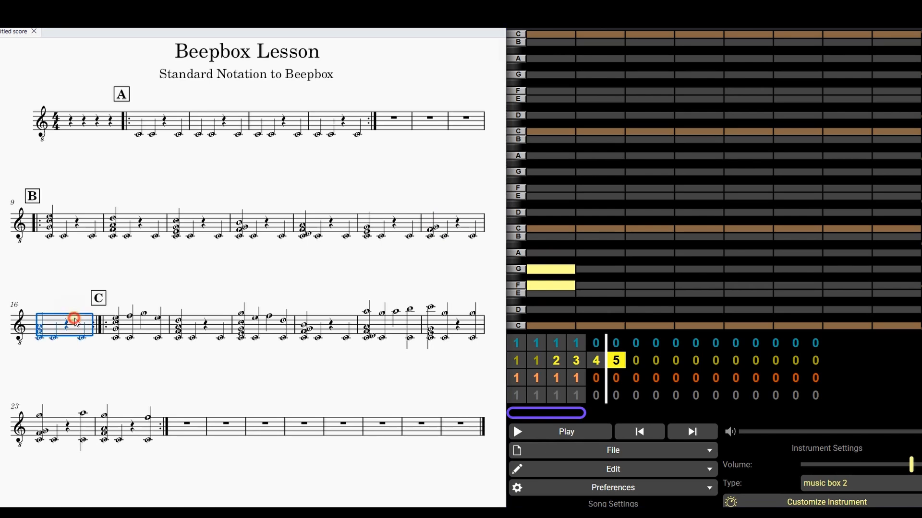
click(64, 277)
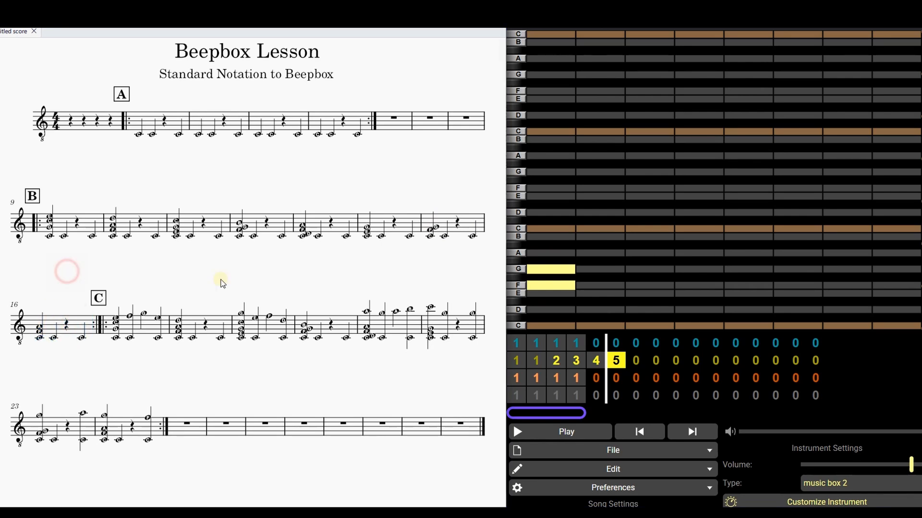
click(759, 288)
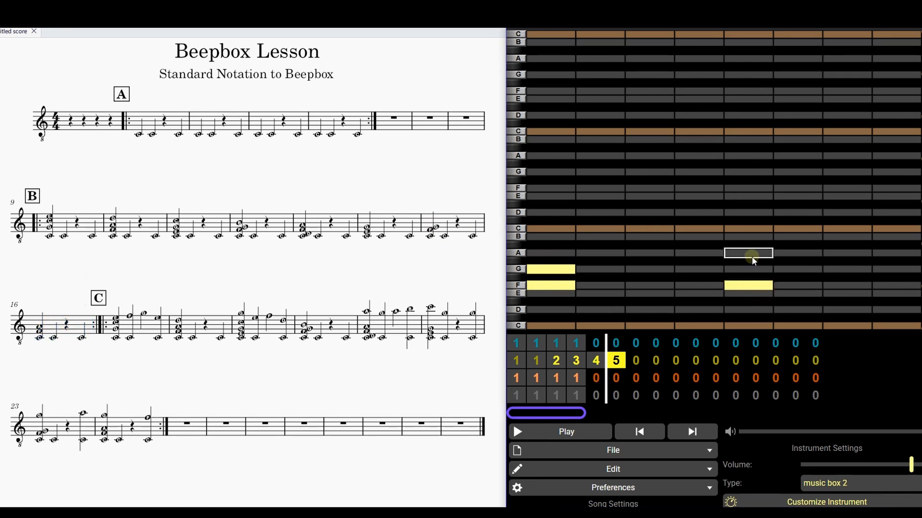
click(751, 258)
- Move the loop region to bars 3 to 6 and start playback from bar 3
click(557, 364)
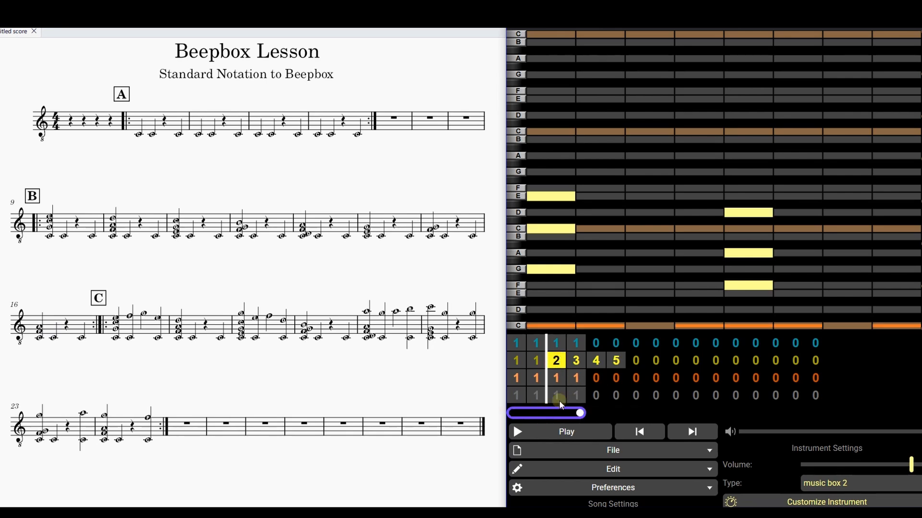
mouse_move(563, 414)
mouse_down()
mouse_move(610, 416)
mouse_move(562, 420)
mouse_up()
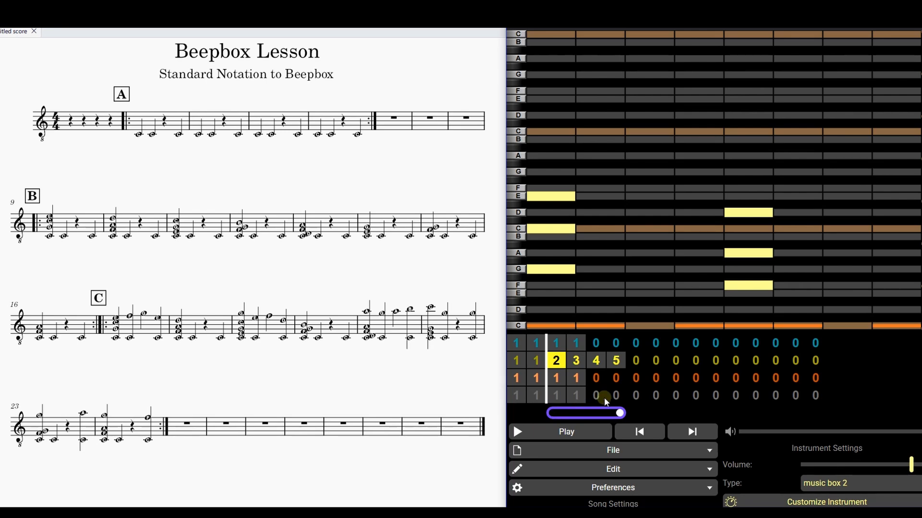
key(space)
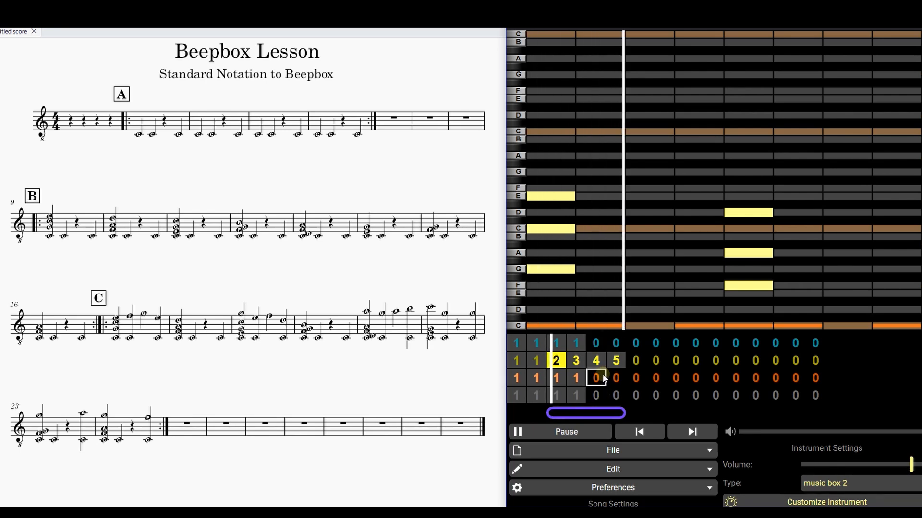
- Assign pattern 1 to bars 5 and 6 of the third channel to continue the bass under section B
click(603, 373)
text(1)
key(Right)
text(1)
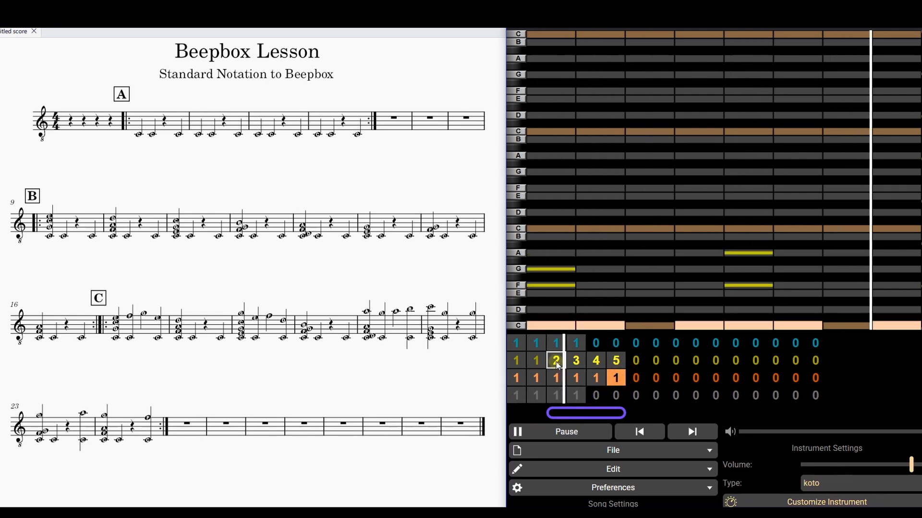
- Listen to the looped section B while viewing the second channel's patterns, and stop playback
click(577, 363)
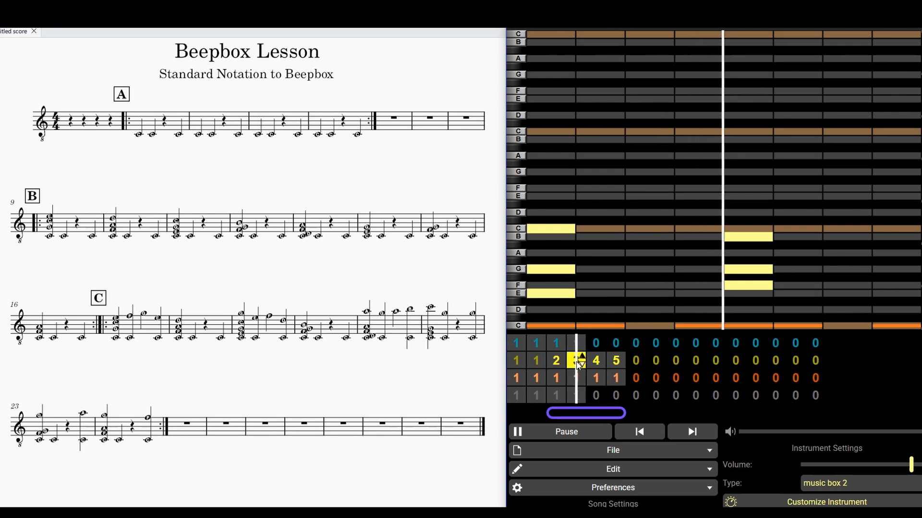
key(Right)
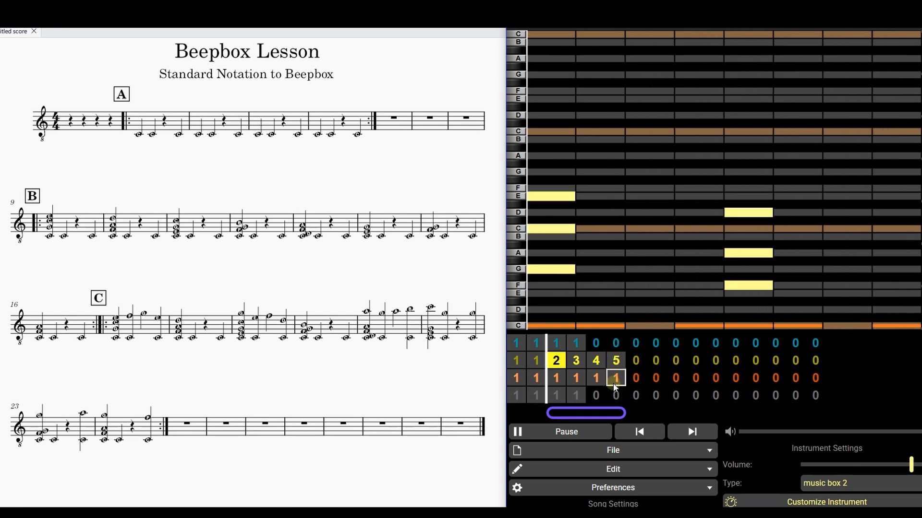
key(space)
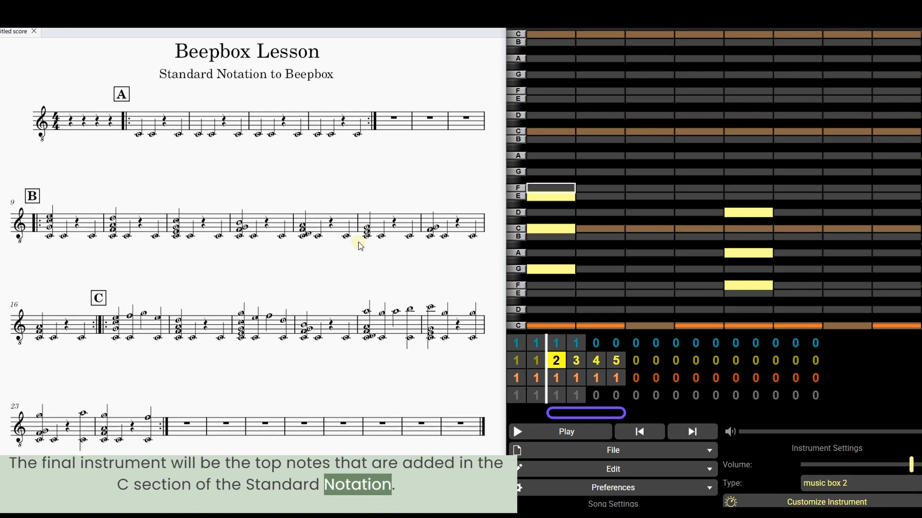
- Locate section C in the score and examine the top melody notes of its first measure
click(98, 298)
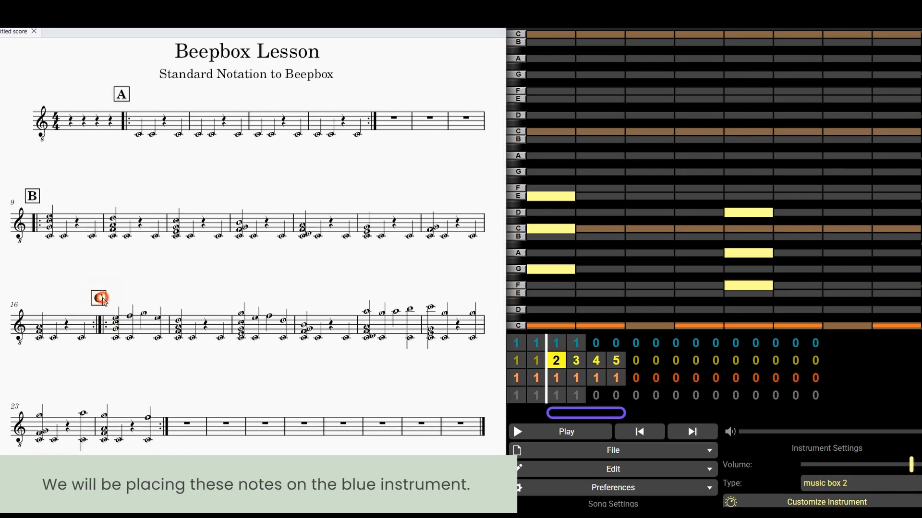
click(126, 328)
click(116, 317)
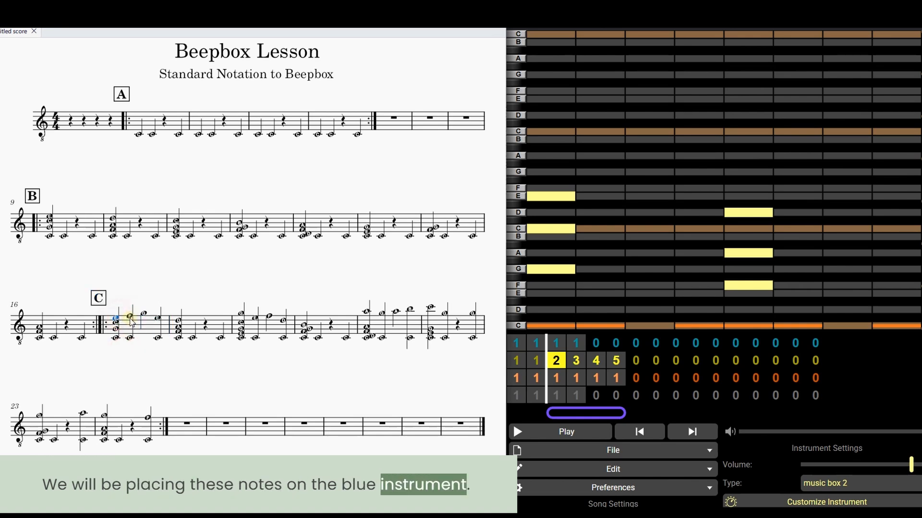
click(143, 315)
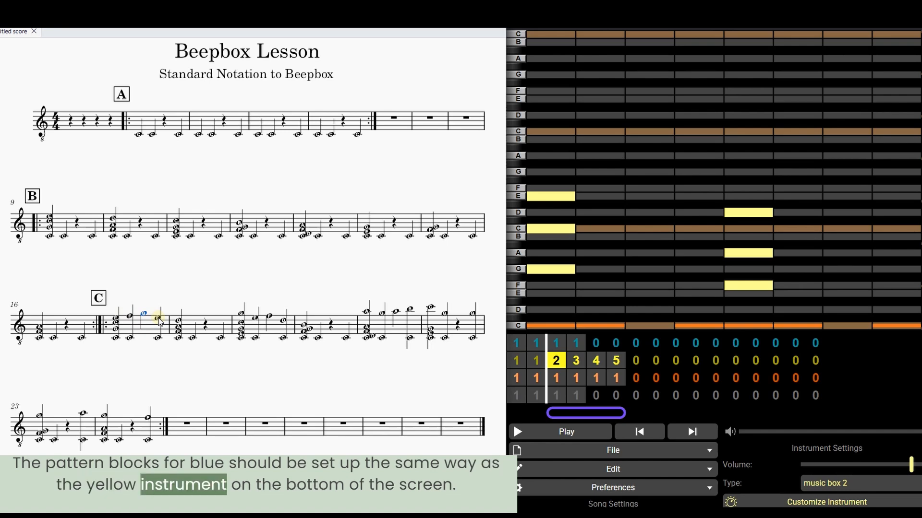
click(158, 318)
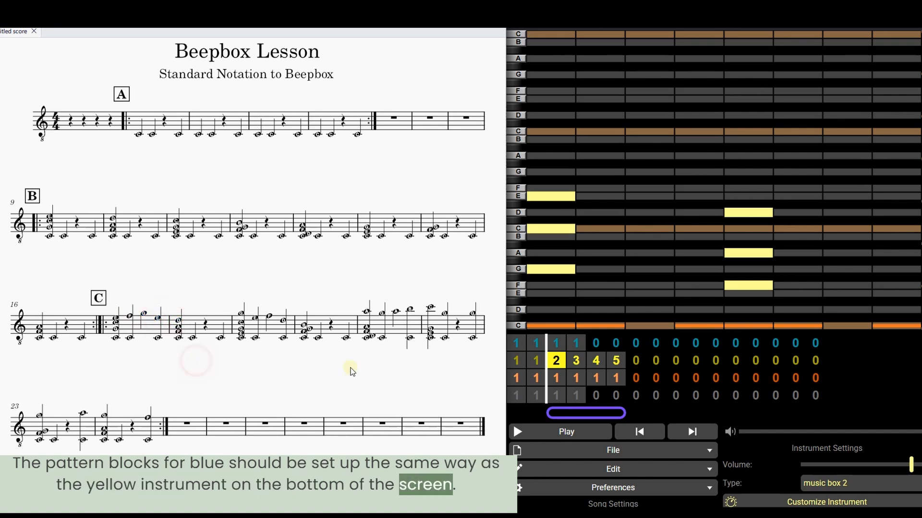
- Assign patterns 2, 3, 4 and 5 to bars 7 to 10 of the first channel and reselect bar 7
click(637, 342)
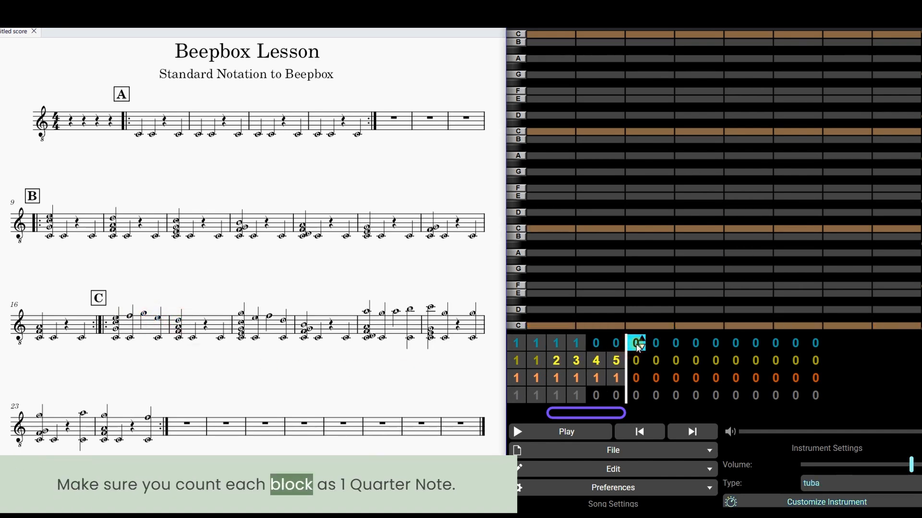
click(641, 341)
click(656, 343)
click(656, 343)
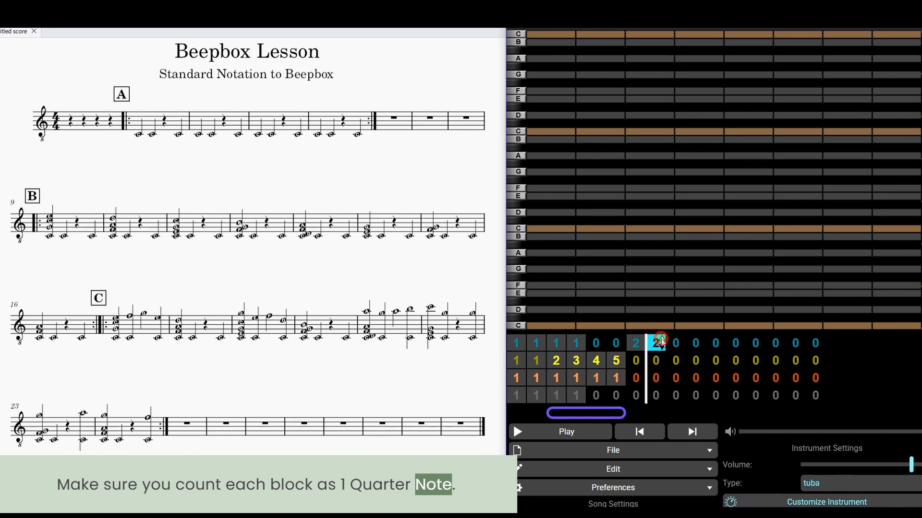
click(681, 342)
click(683, 341)
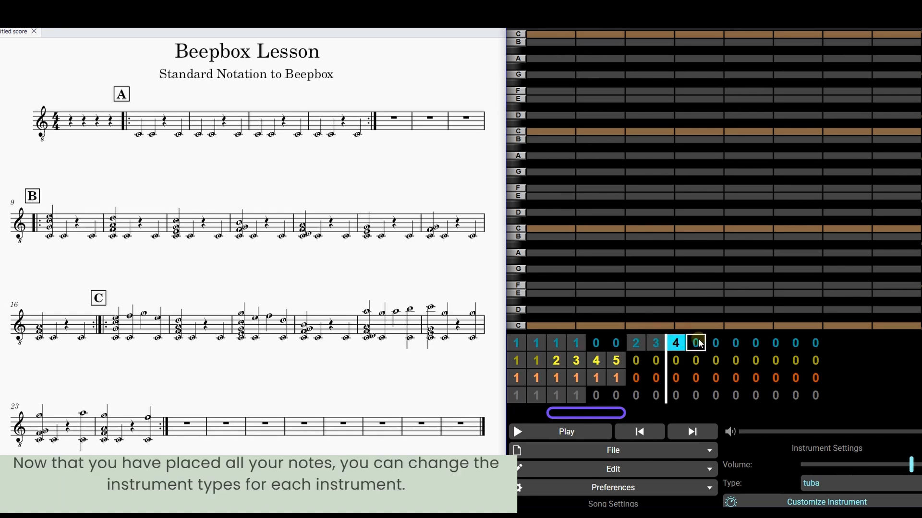
click(697, 342)
click(700, 339)
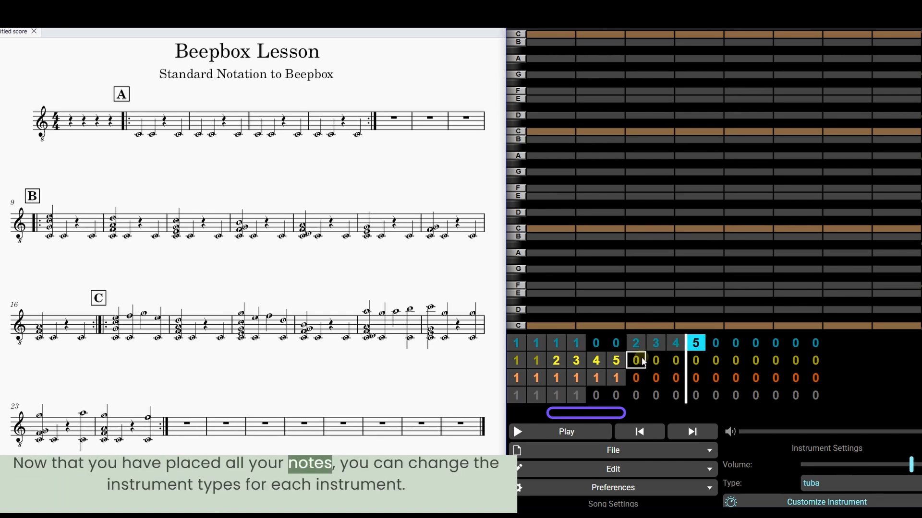
click(633, 343)
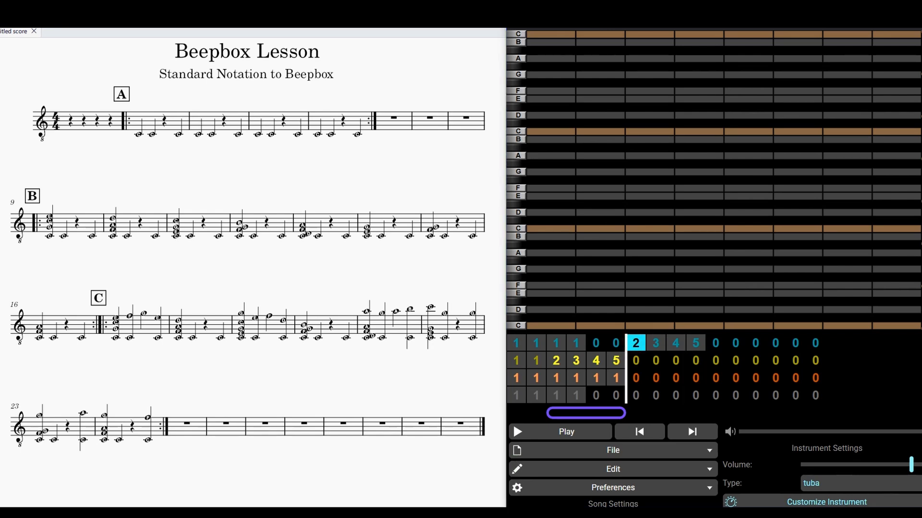
- Repeat the section B chords in bars 7 to 10 of the second channel by assigning patterns 2, 3, 4 and 5
click(636, 360)
key(2)
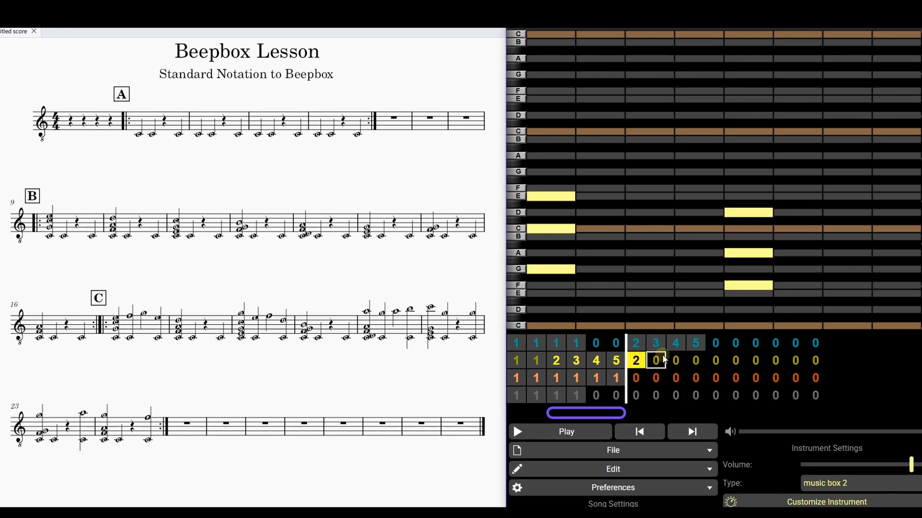
click(658, 360)
key(3)
click(675, 360)
key(3)
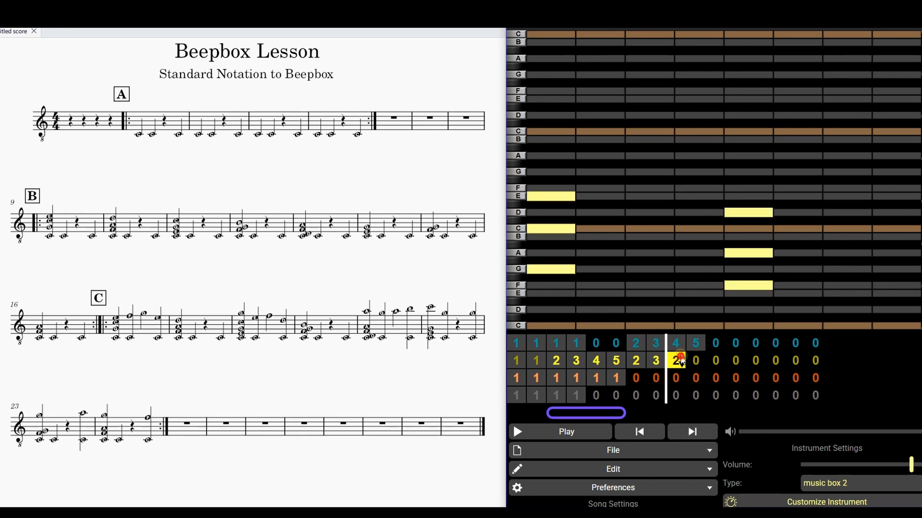
key(4)
key(5)
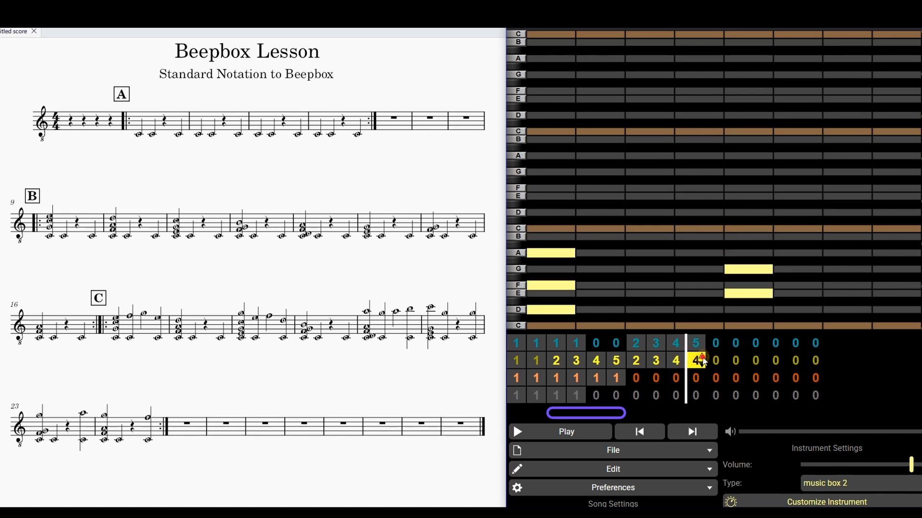
- Assign the bass rhythm in pattern 1 to bars 7 to 10 of the third channel
click(641, 379)
key(1)
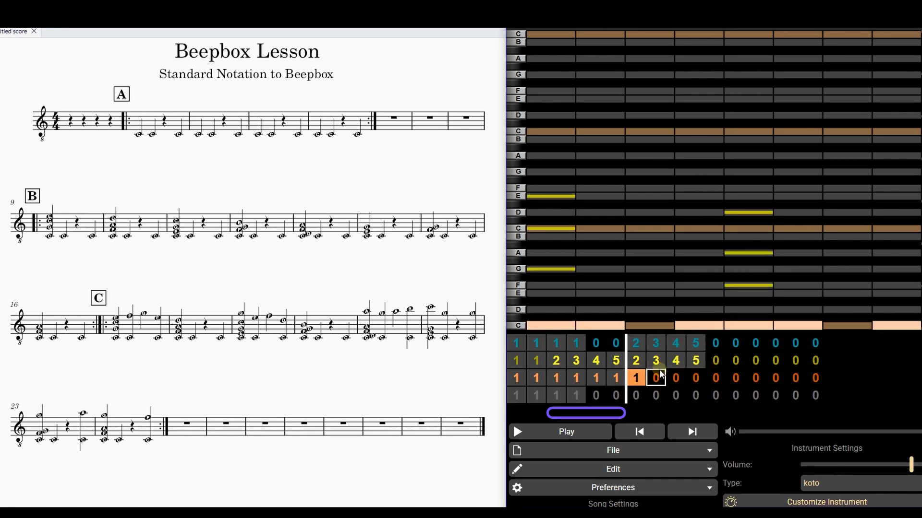
click(656, 379)
key(1)
key(1)
click(696, 379)
key(1)
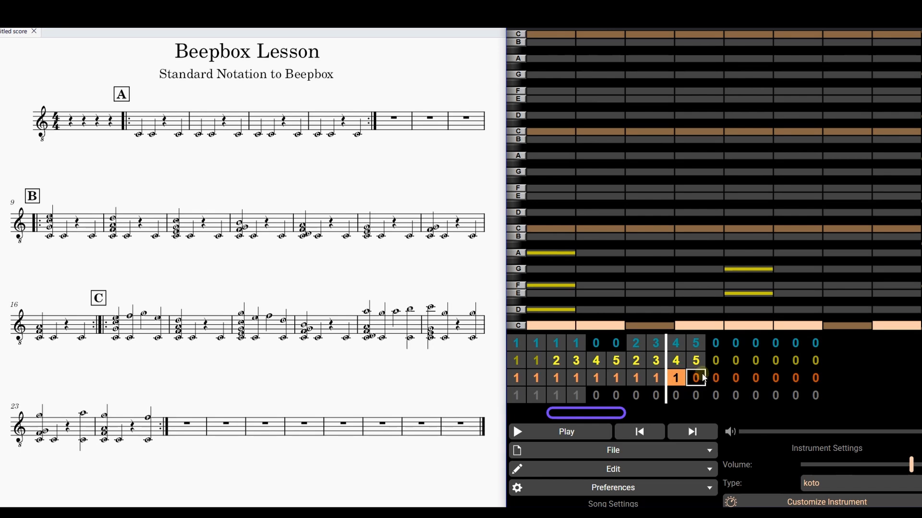
- Assign pattern 1 to bars 5 to 10 of the fourth (drum) channel
click(616, 395)
key(1)
click(616, 395)
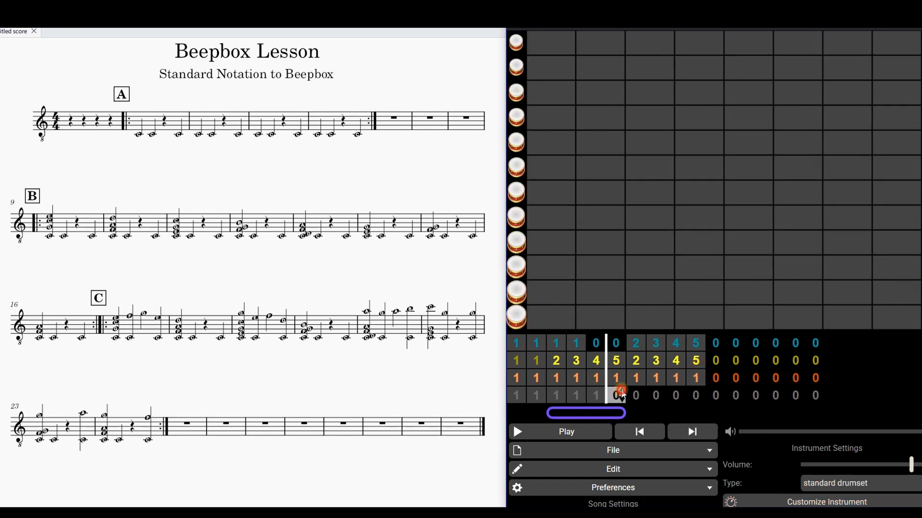
key(1)
click(636, 395)
key(1)
click(655, 395)
key(1)
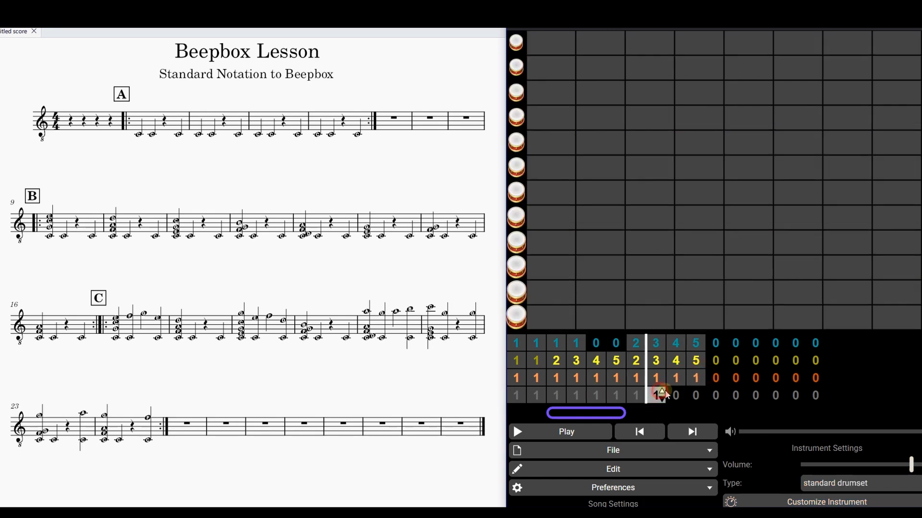
click(675, 395)
key(1)
click(696, 395)
click(700, 394)
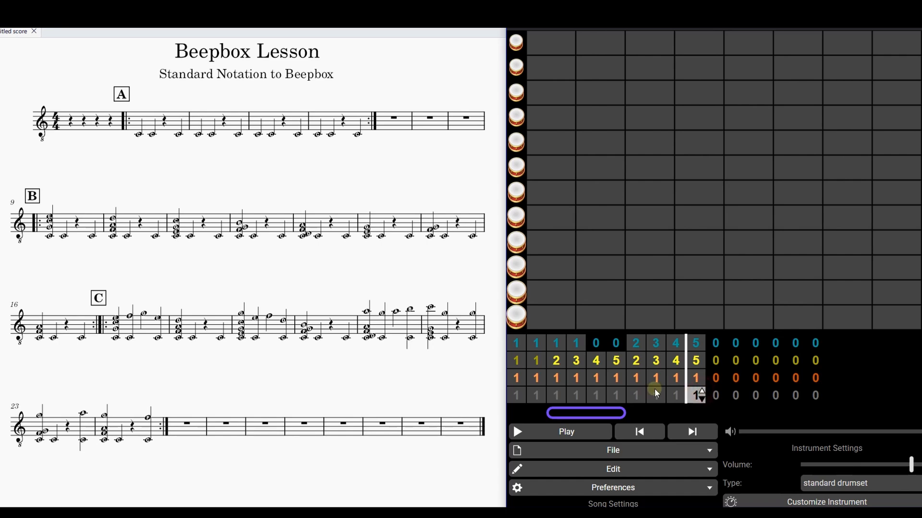
- Assign pattern 1 to bars 5 and 6 of the first channel
click(636, 343)
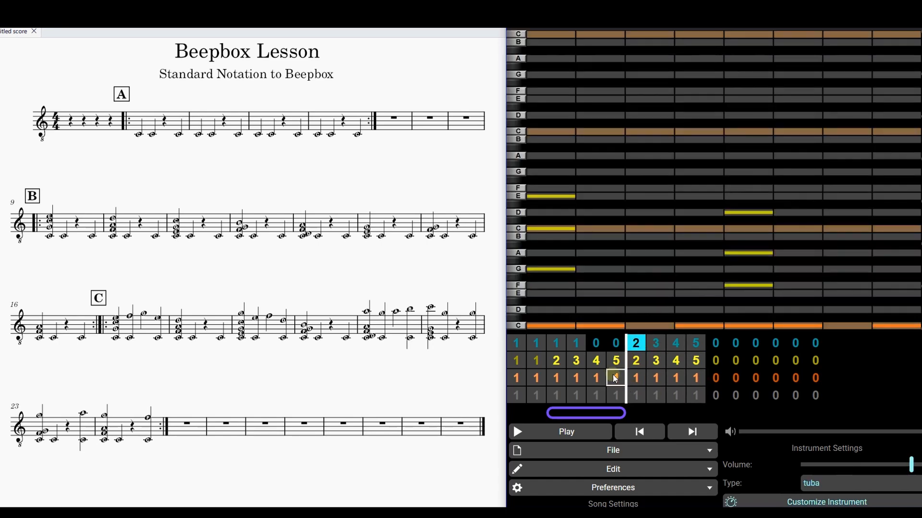
click(600, 344)
click(619, 342)
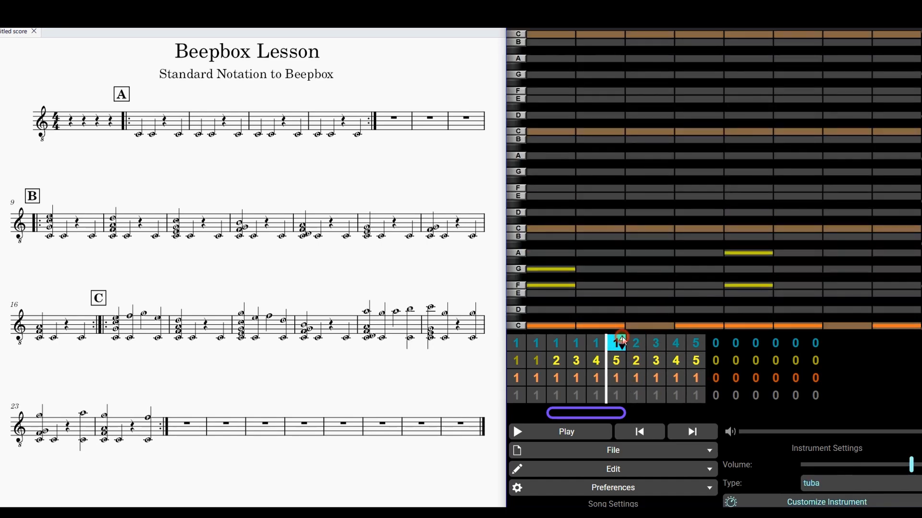
key(1)
click(638, 344)
click(638, 358)
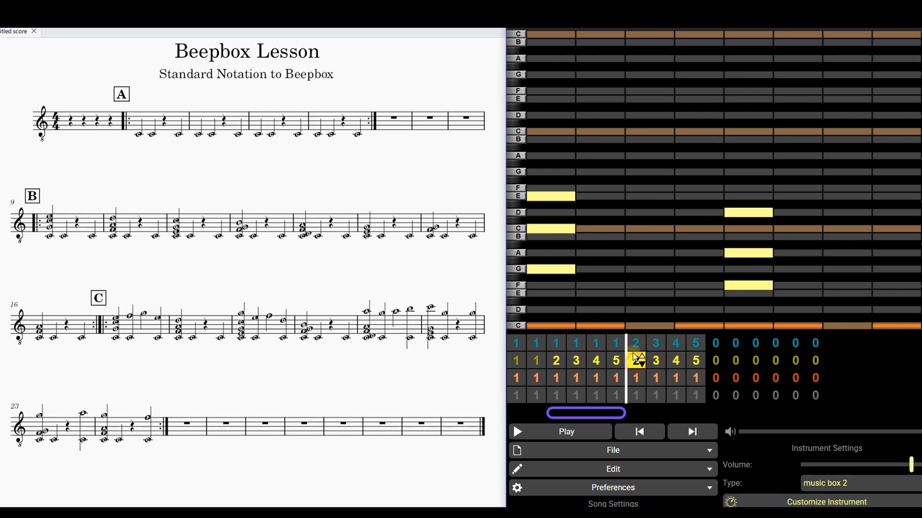
- Extend the playback loop to bar 10 and move its start to bar 6
click(636, 344)
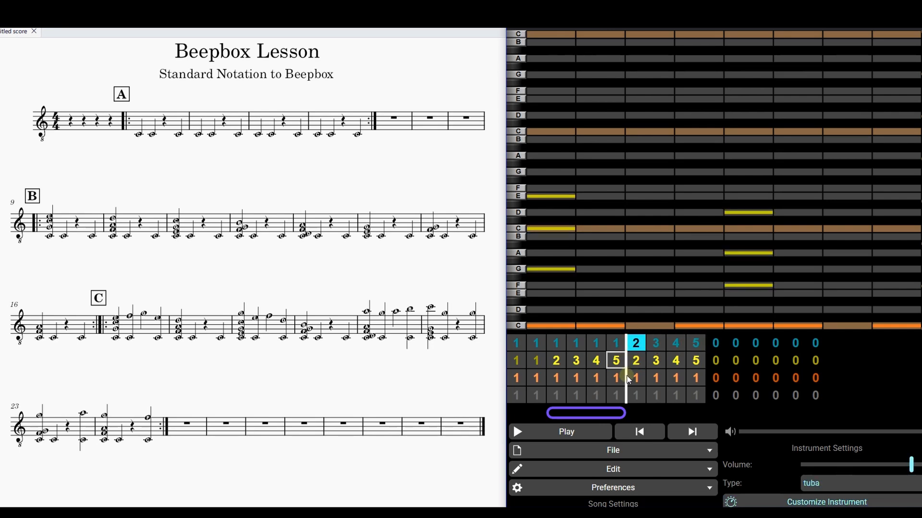
drag(618, 413, 705, 415)
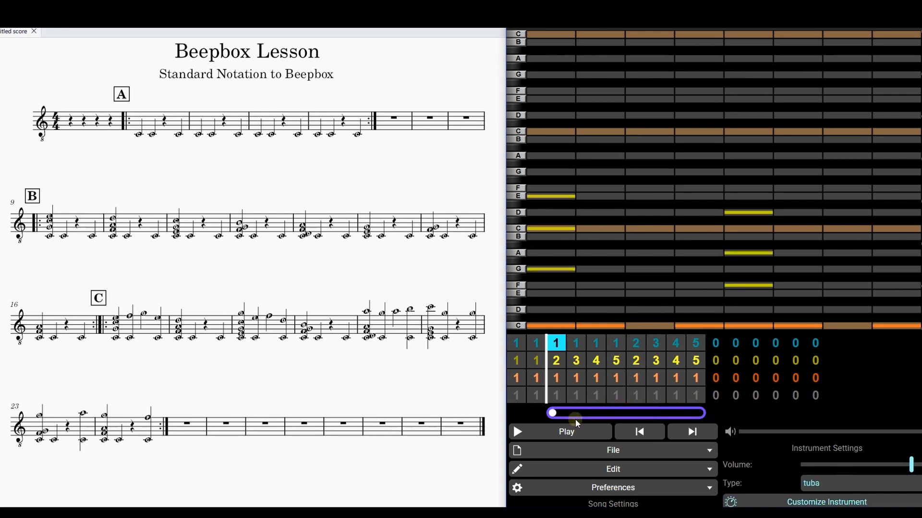
drag(554, 415, 610, 413)
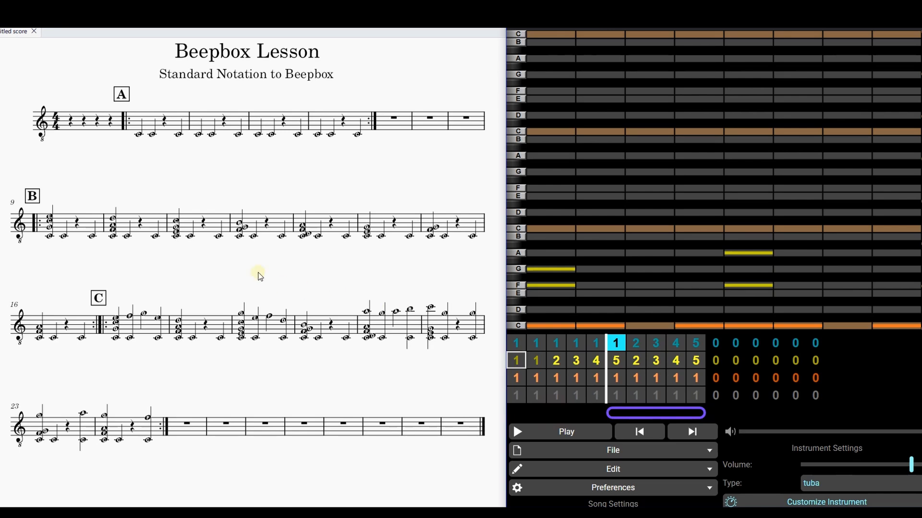
- Try entering section C's opening melody notes E, F, G, E and D in bar 6 of the first channel
click(130, 315)
click(143, 314)
click(157, 318)
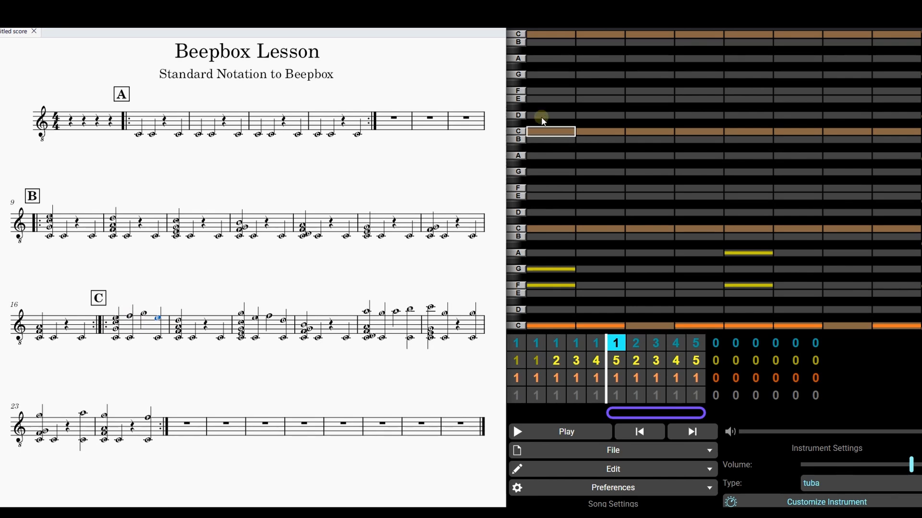
click(558, 96)
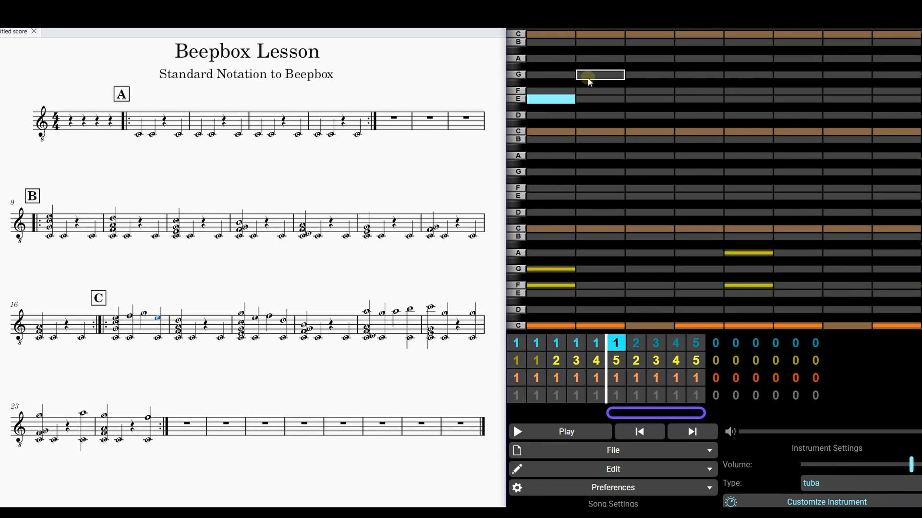
click(593, 91)
click(640, 76)
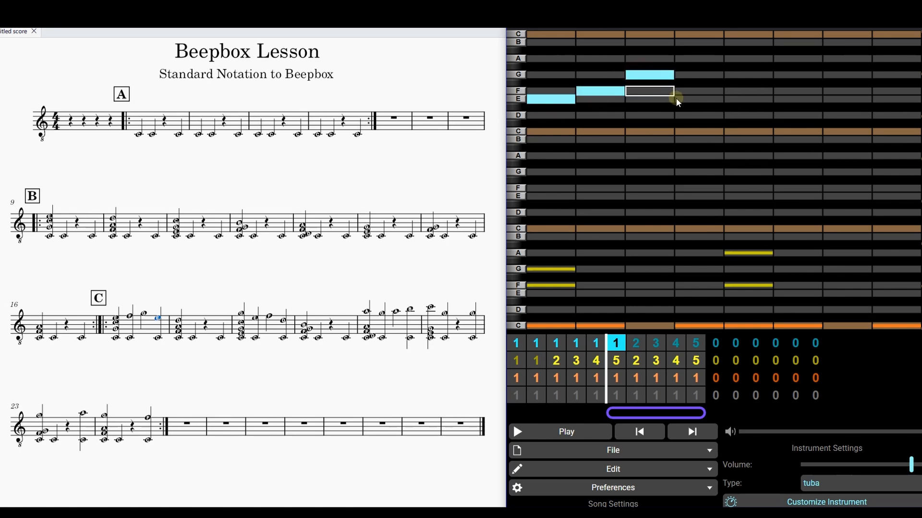
click(681, 99)
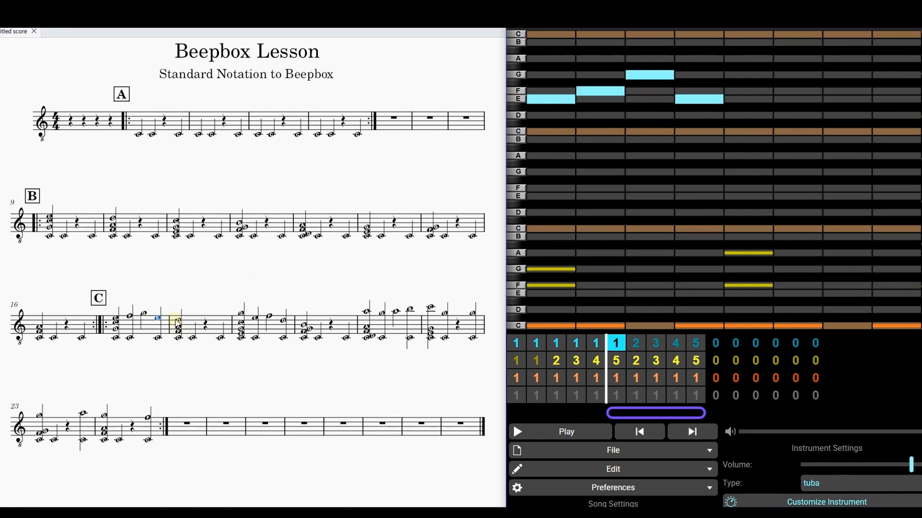
click(177, 321)
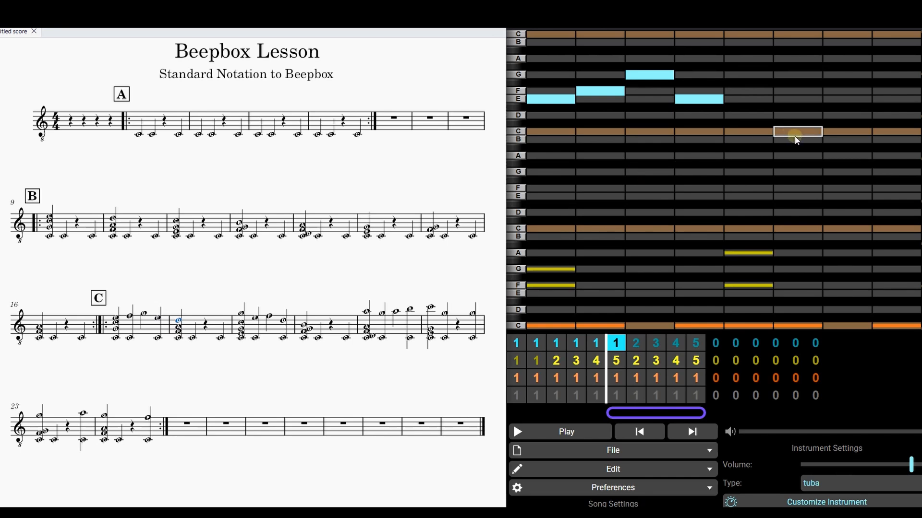
click(736, 116)
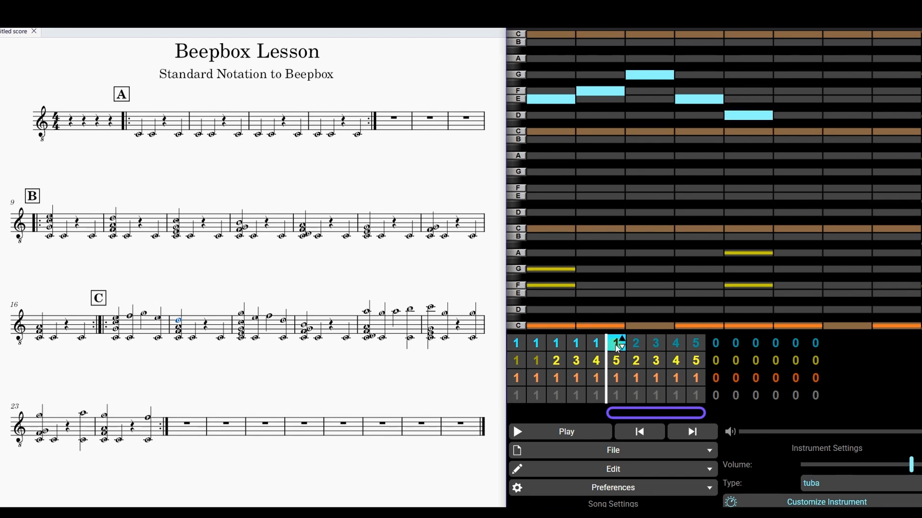
- Remove the five melody notes from pattern 1 in bar 6 of the first channel
click(551, 99)
click(600, 91)
click(649, 75)
click(697, 99)
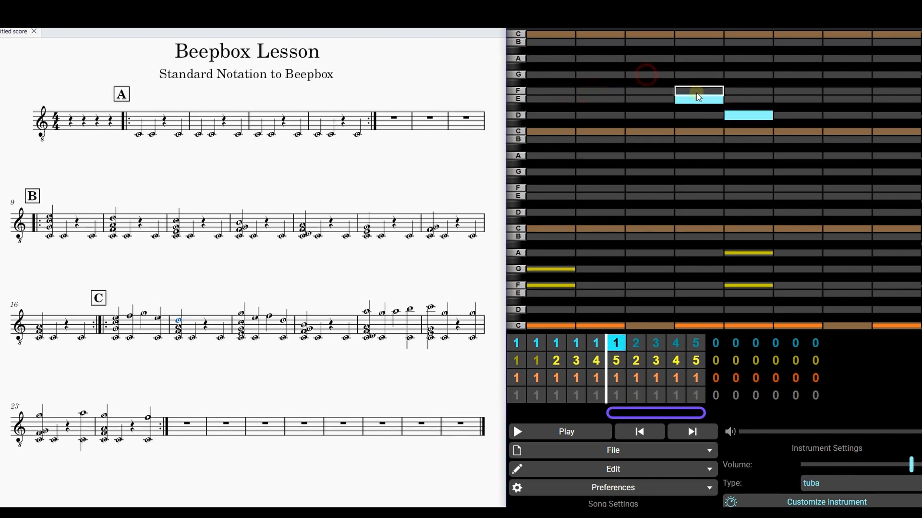
click(748, 117)
- Enter the melody notes E, F, G, E and D on beats 1 to 5 of pattern 2 in bar 7 of the first channel
click(639, 347)
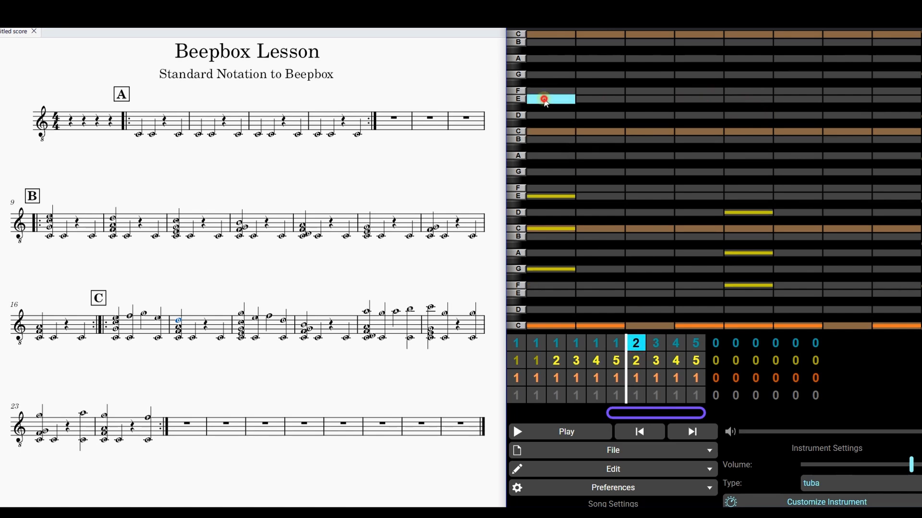
click(584, 91)
click(639, 75)
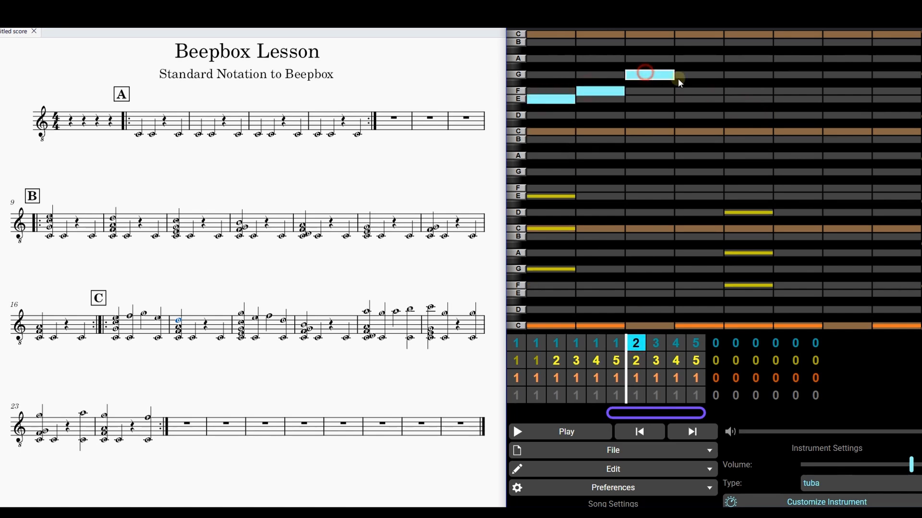
click(704, 98)
click(736, 116)
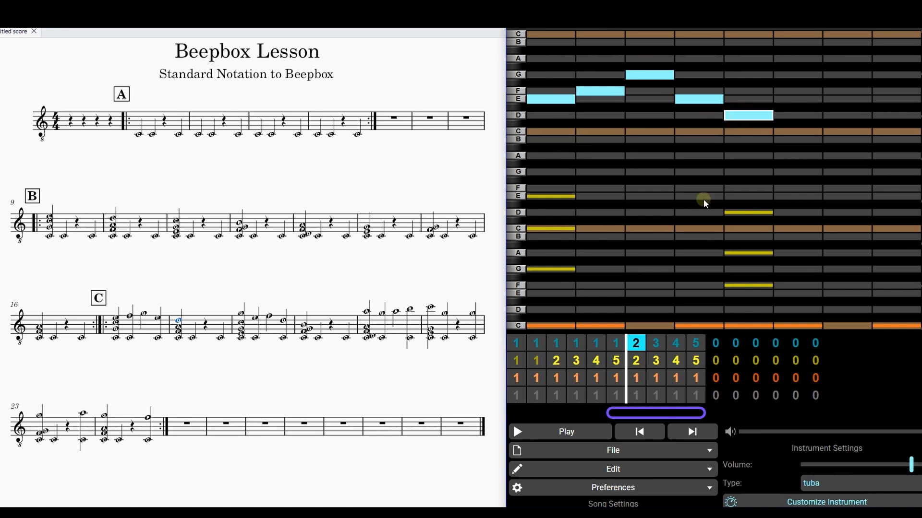
click(636, 346)
click(640, 340)
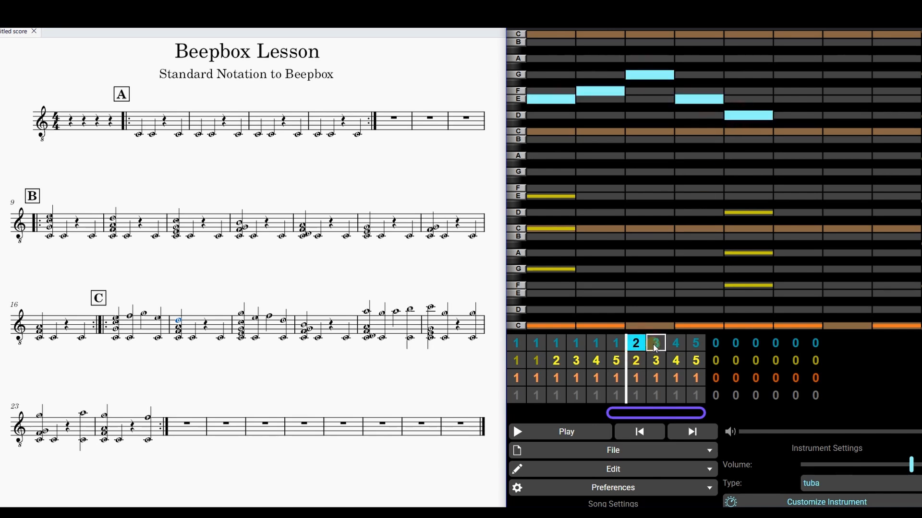
- Read section C's third measure and enter melody notes G, E, F and D on beats 1 to 4 of the first channel's bar 8
click(656, 346)
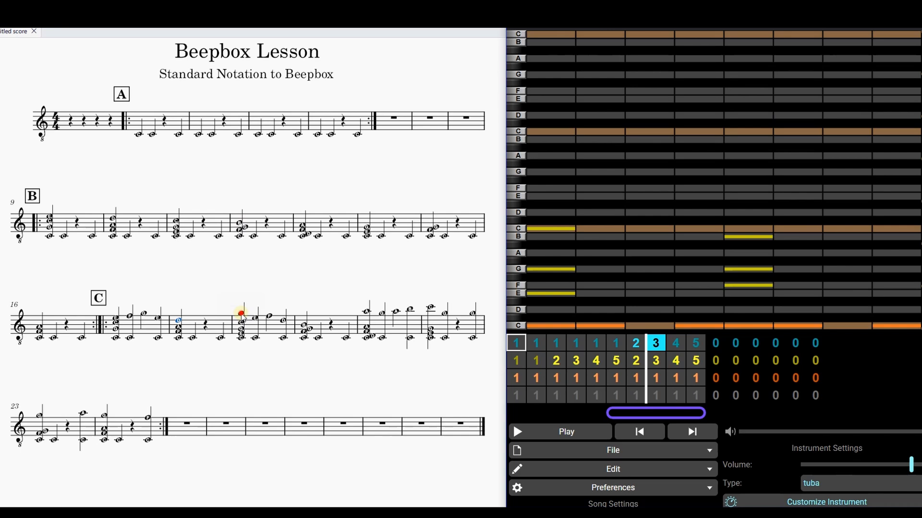
click(269, 316)
click(284, 322)
click(304, 326)
click(537, 77)
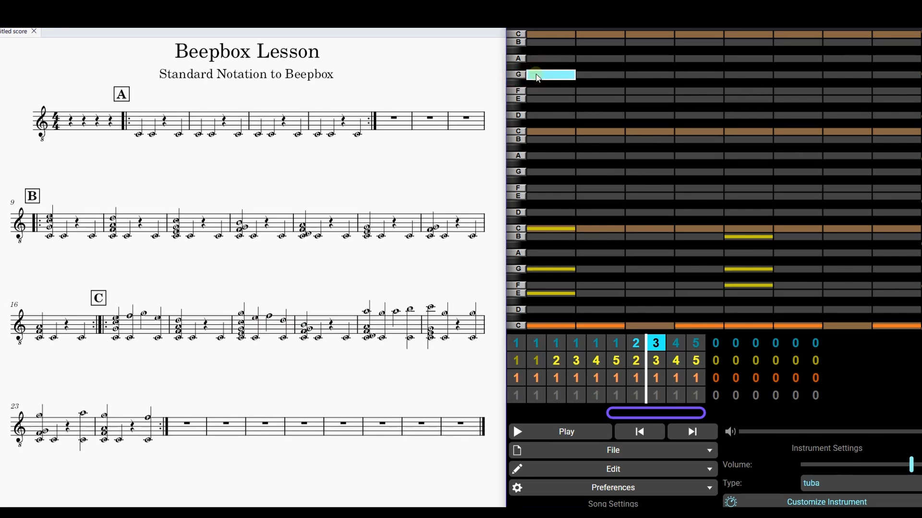
click(637, 96)
click(687, 116)
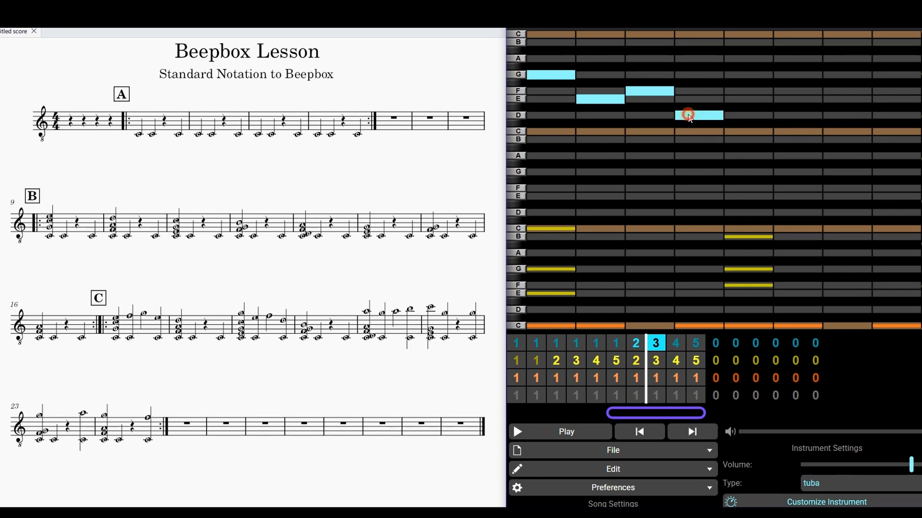
click(517, 139)
- Enter melody notes A, G, A, B, C and G on beats 1 to 6 and G on beat 8 in bar 9 of the first channel
click(676, 343)
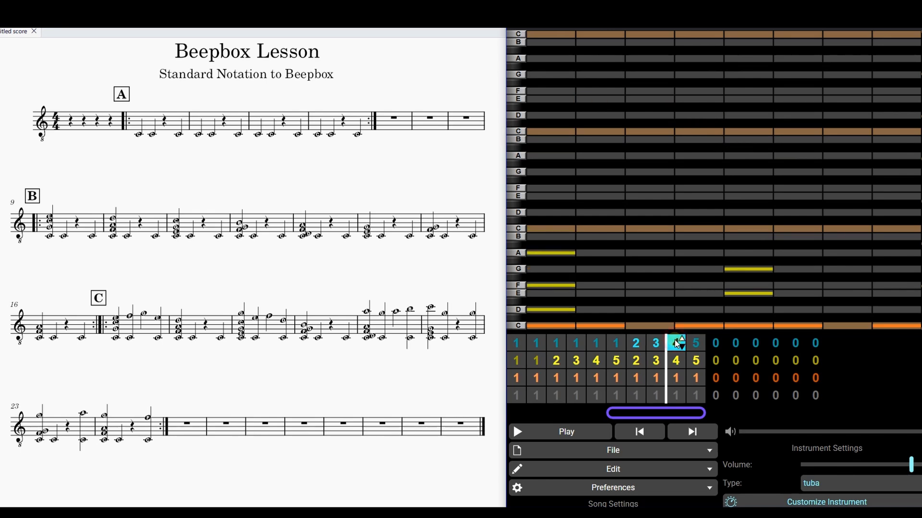
click(367, 312)
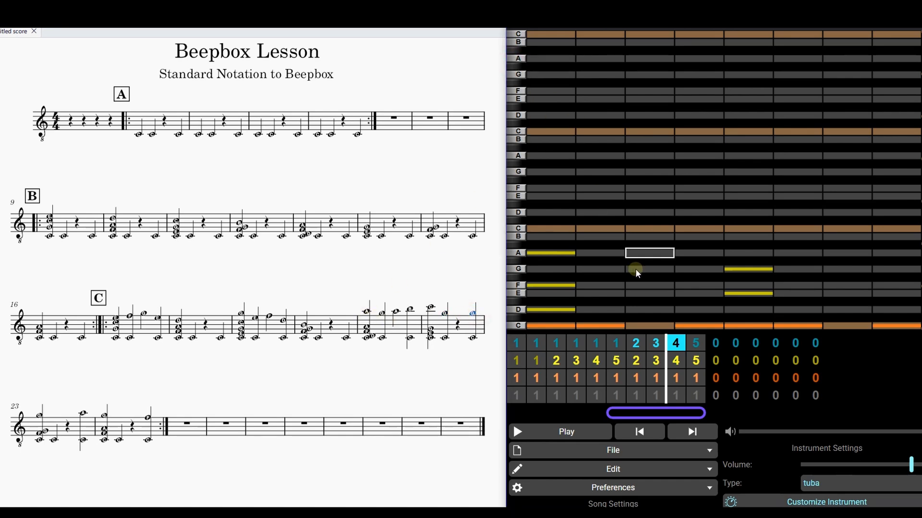
click(595, 75)
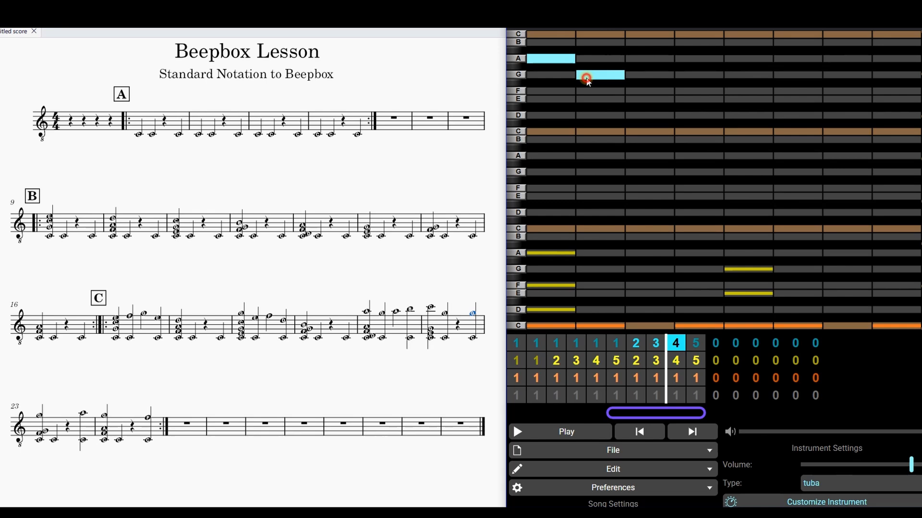
click(639, 59)
click(690, 45)
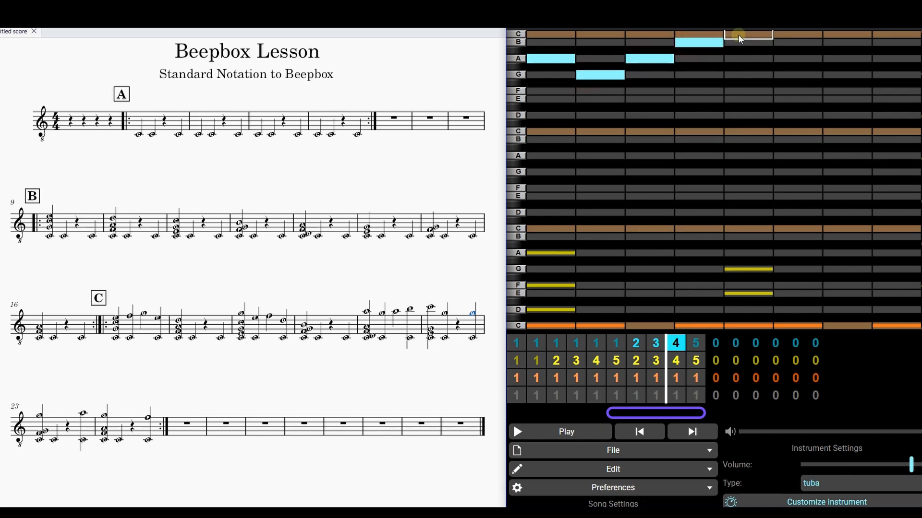
click(795, 76)
click(895, 76)
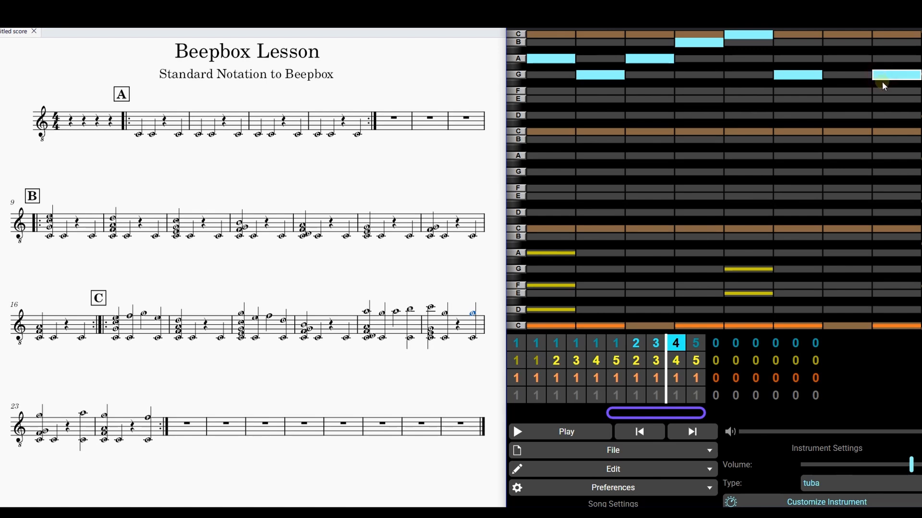
- Enter the measure 23 and 24 melody in the first channel's bar 10: G on beat 1, A on 4, G on 5 and F on 8
click(695, 346)
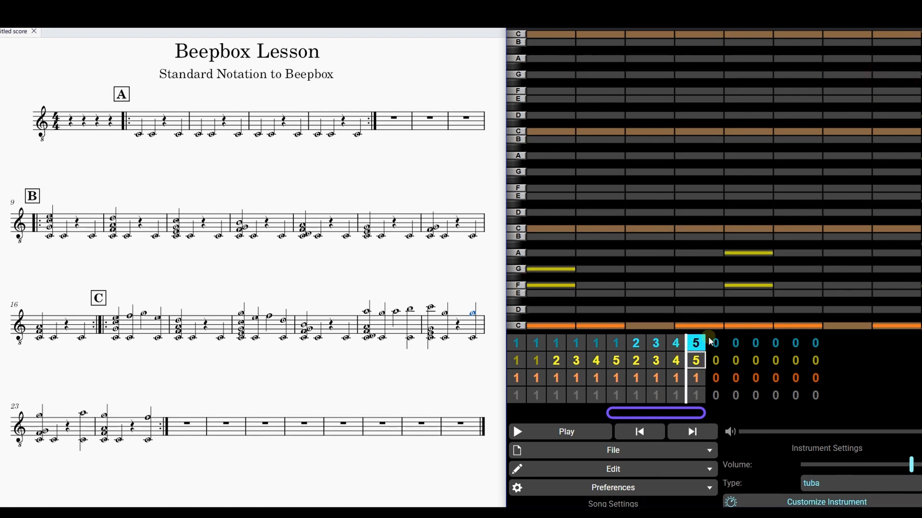
click(55, 440)
click(42, 418)
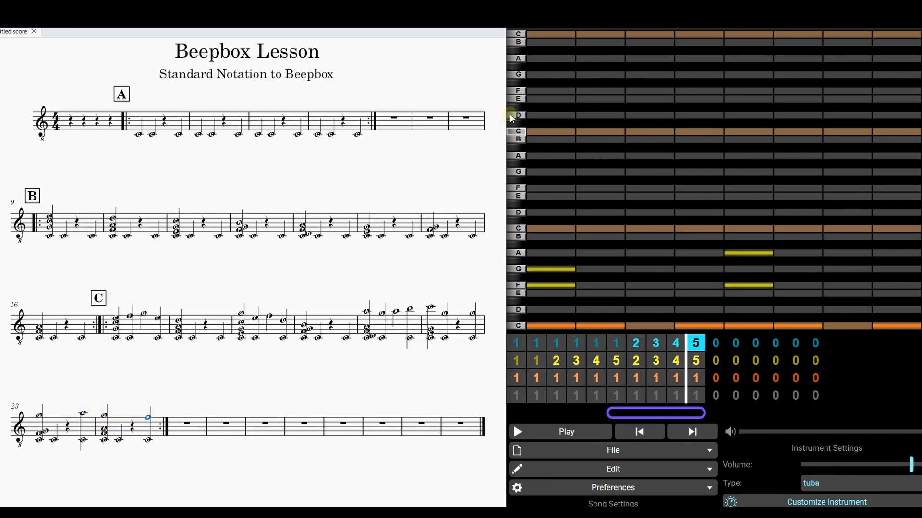
click(542, 74)
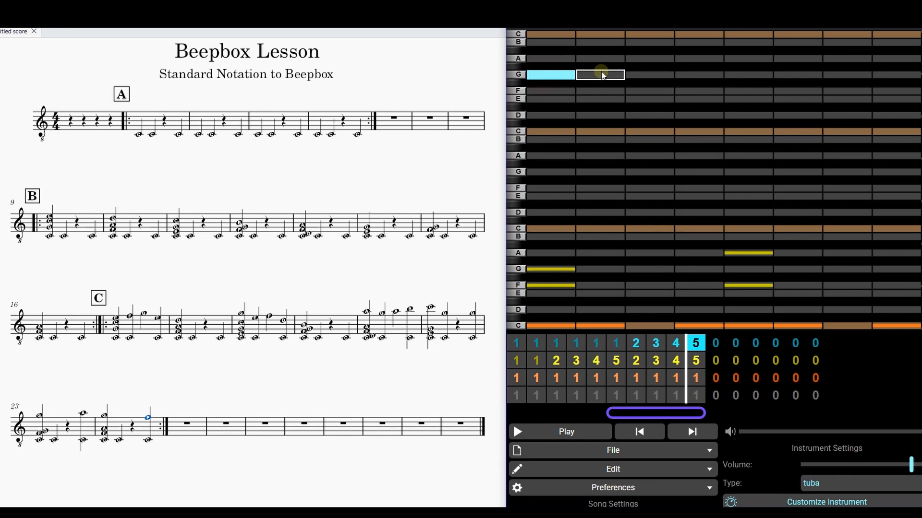
click(687, 58)
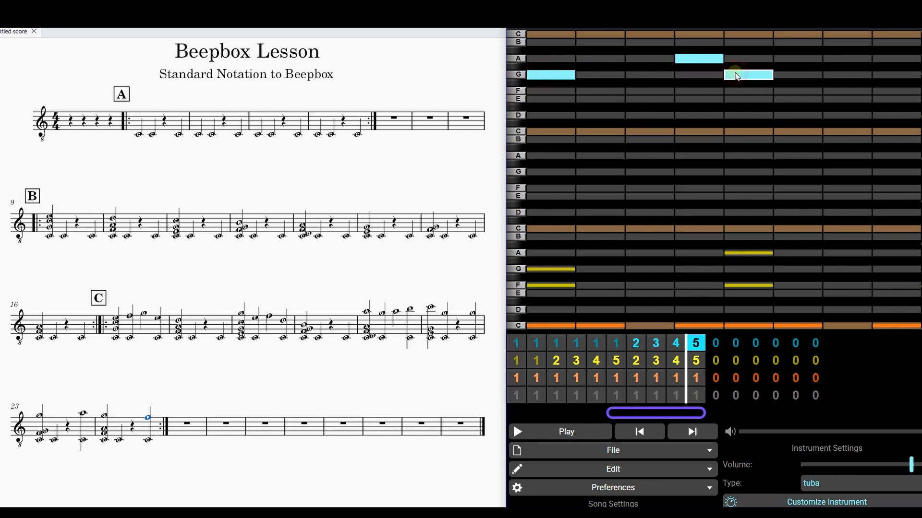
click(892, 91)
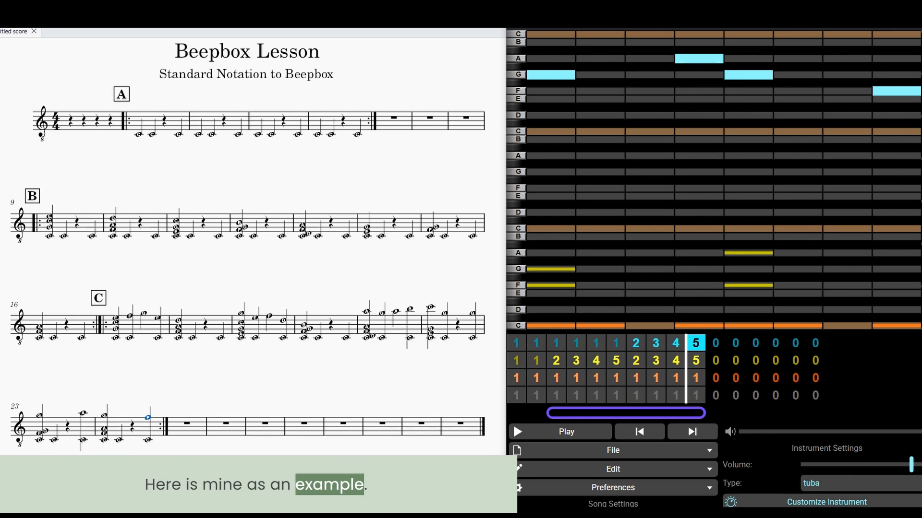
- Set the first channel's instrument type to the square lead preset
click(826, 483)
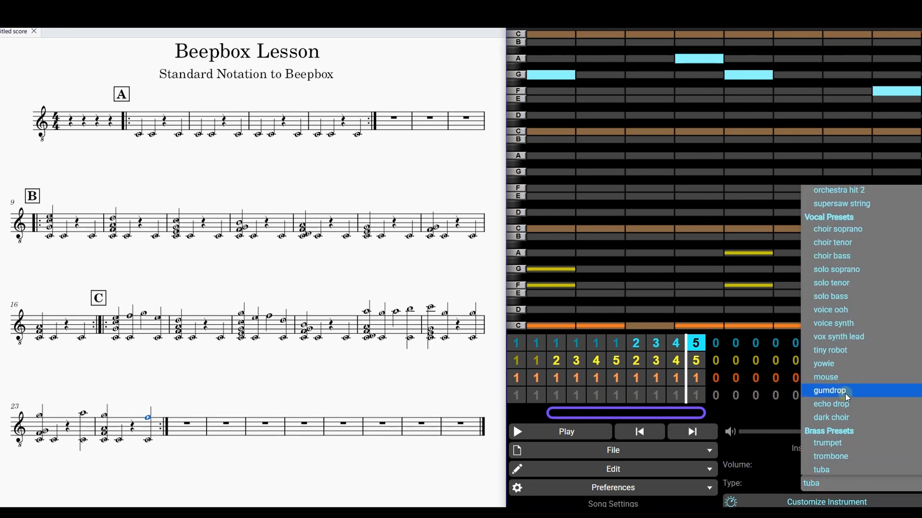
scroll(844, 394, up, 10)
scroll(842, 381, up, 15)
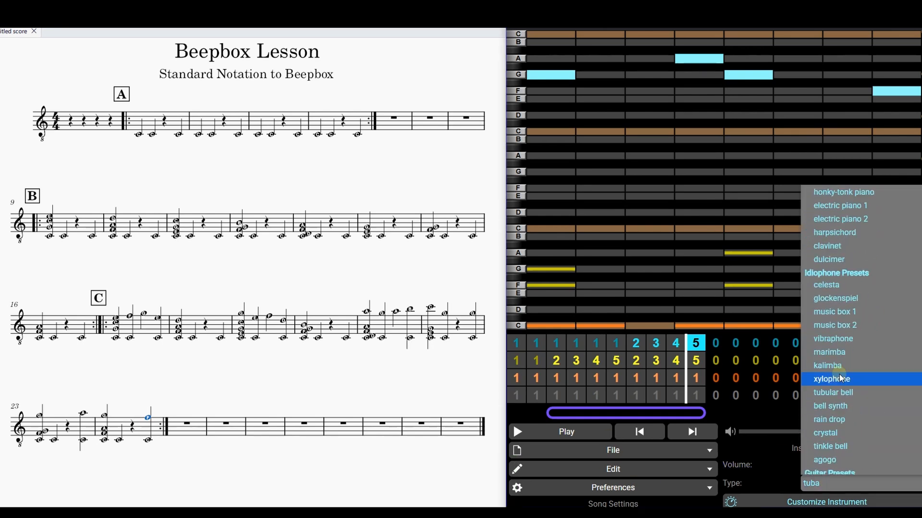
scroll(848, 358, up, 3)
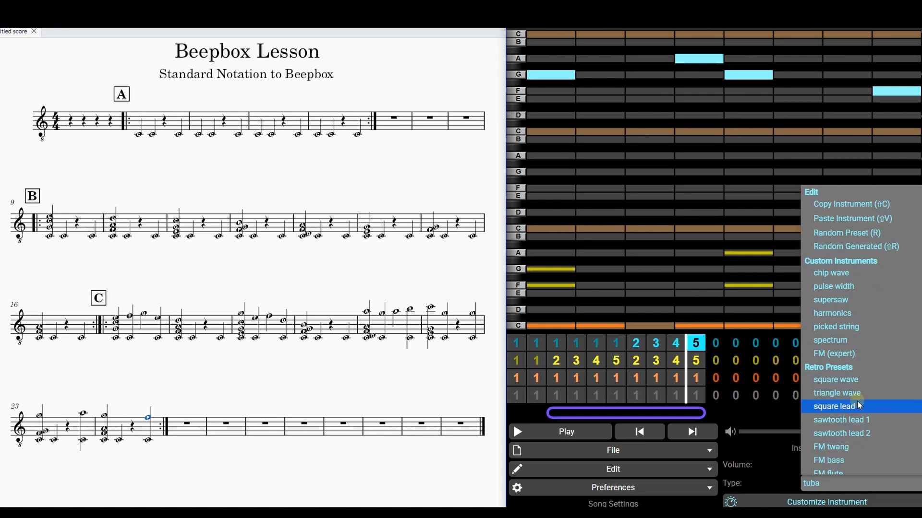
scroll(855, 336, down, 5)
click(854, 282)
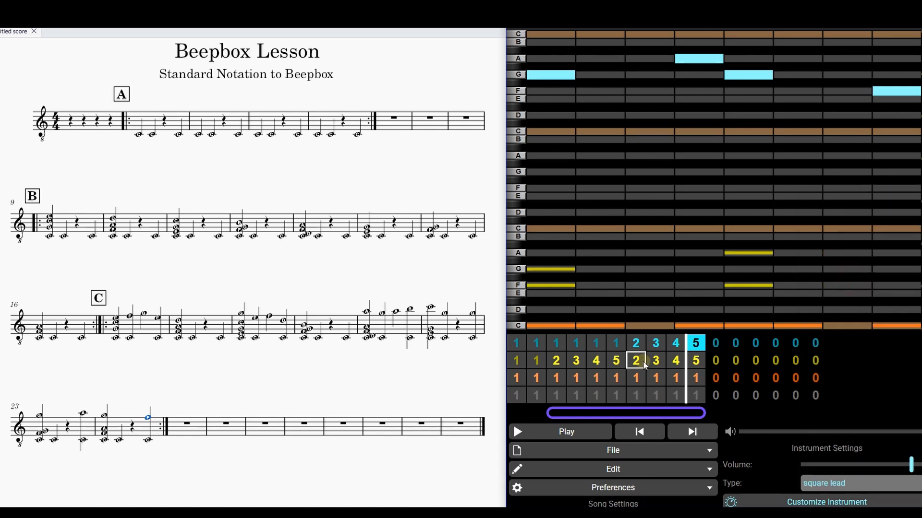
- Go to the second channel's pattern 5 and look through its retro and keyboard instrument presets
click(696, 361)
click(823, 484)
scroll(843, 389, up, 5)
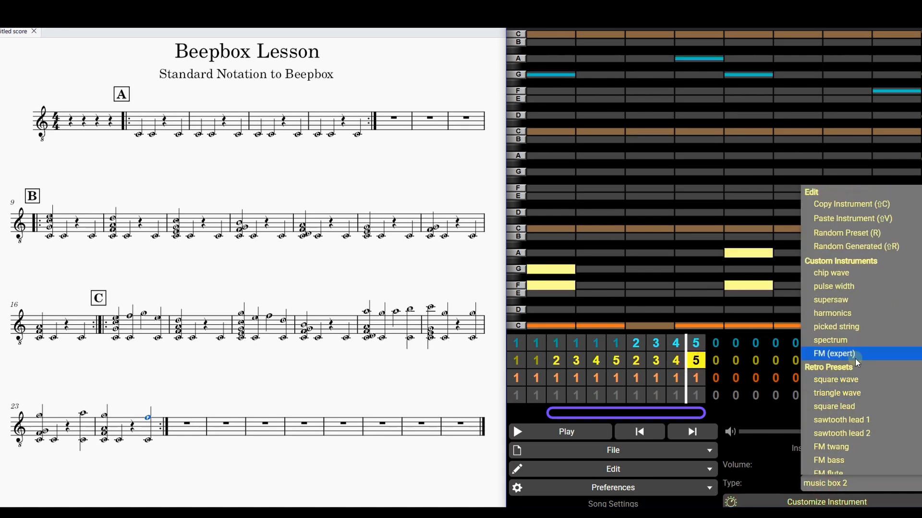
scroll(862, 401, down, 2)
scroll(865, 393, down, 1)
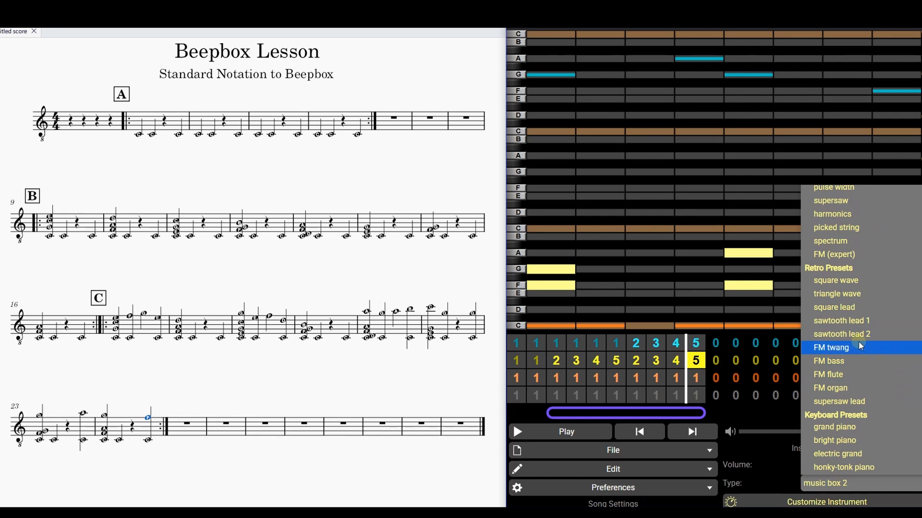
click(867, 294)
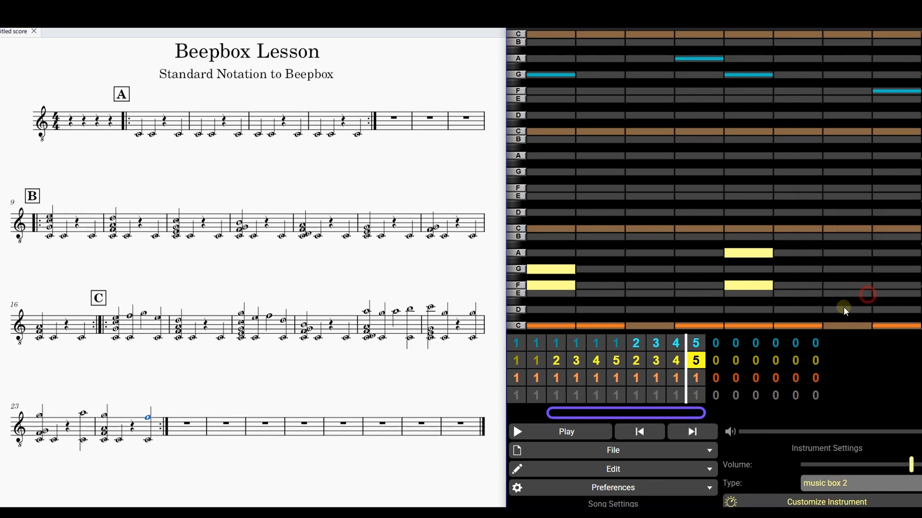
- Set the third channel's instrument type to the FM bass preset
click(696, 378)
click(830, 483)
scroll(881, 358, up, 10)
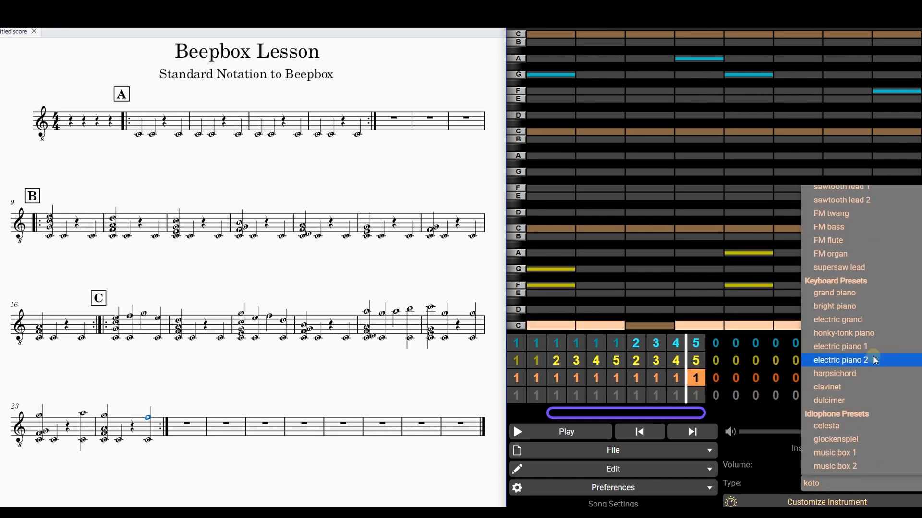
scroll(859, 441, down, 1)
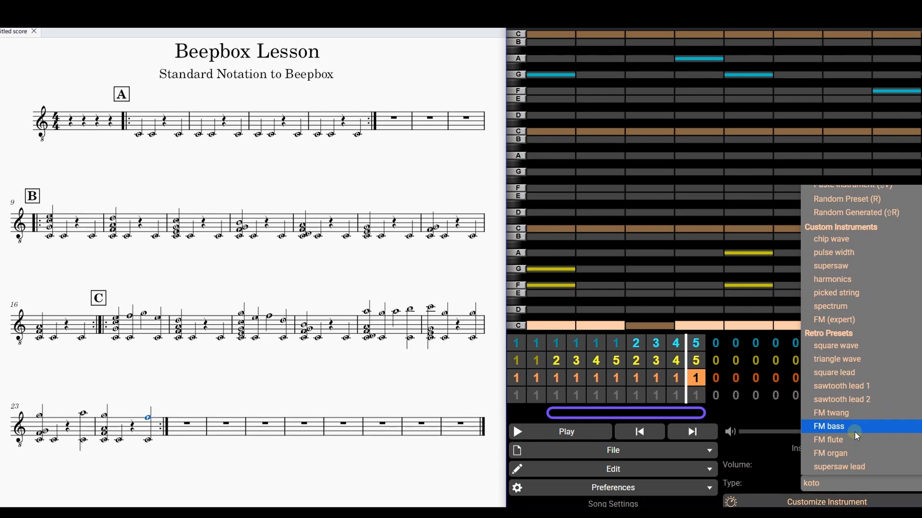
click(855, 432)
- In the drum channel's bar 1, place half-beat lowest-drum hits on beats 1, 1.5, 3.5 and 4.5, plus a seventh-drum-from-the-top hit on beat 4
click(697, 395)
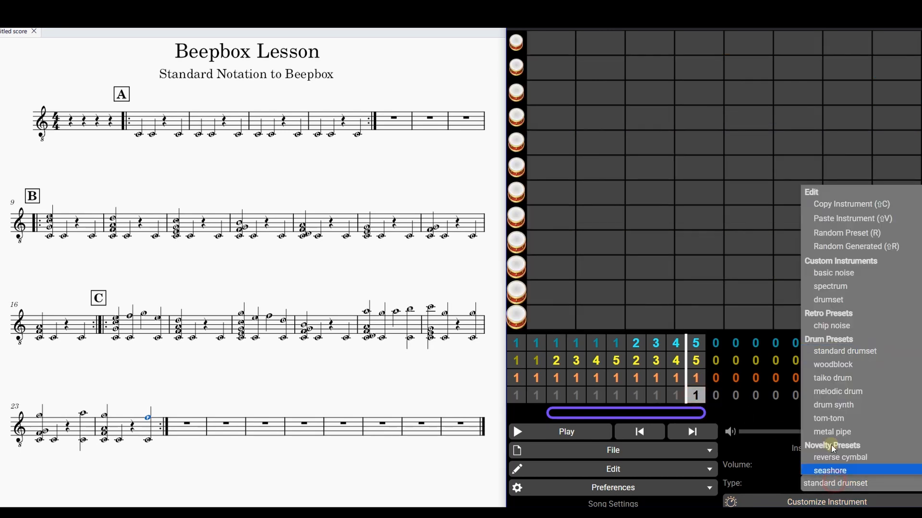
click(832, 483)
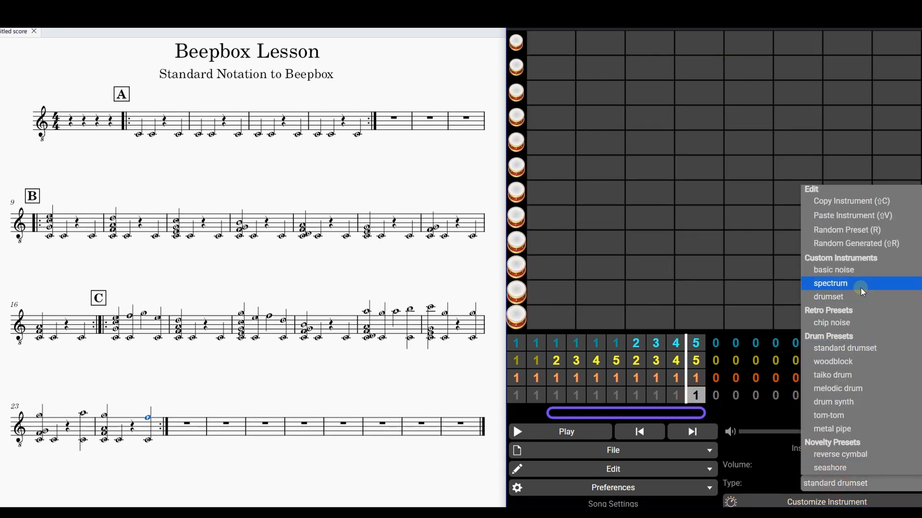
click(517, 399)
click(542, 324)
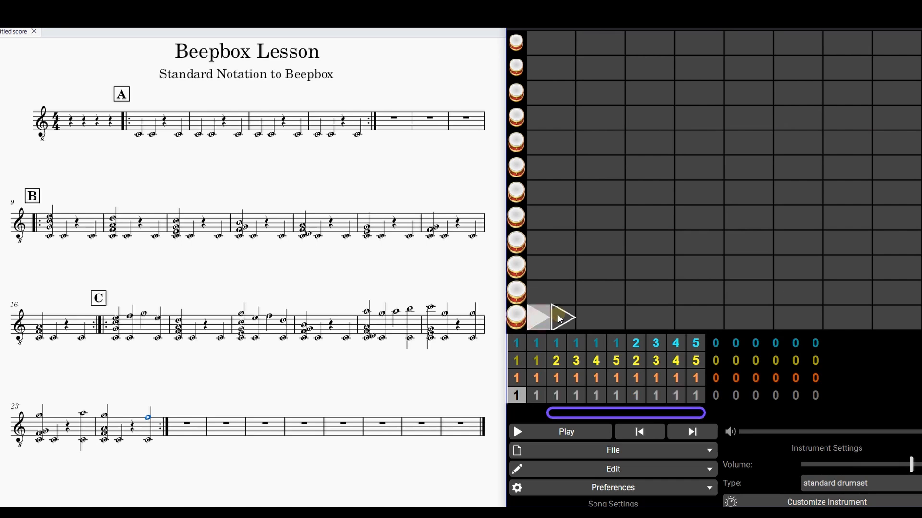
click(561, 320)
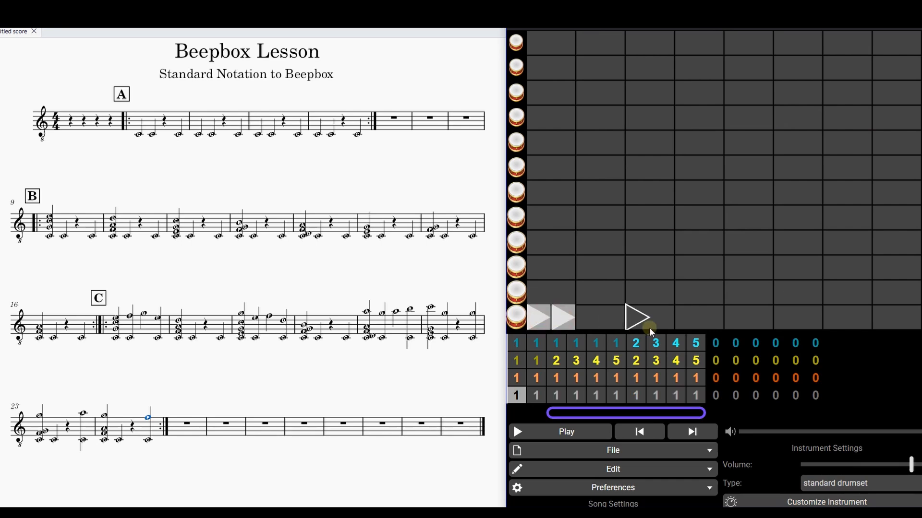
click(663, 318)
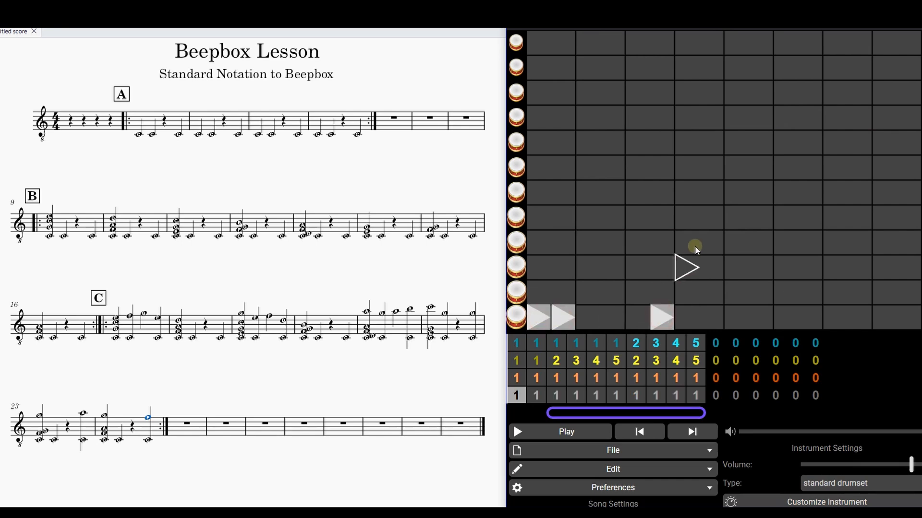
click(689, 190)
click(710, 318)
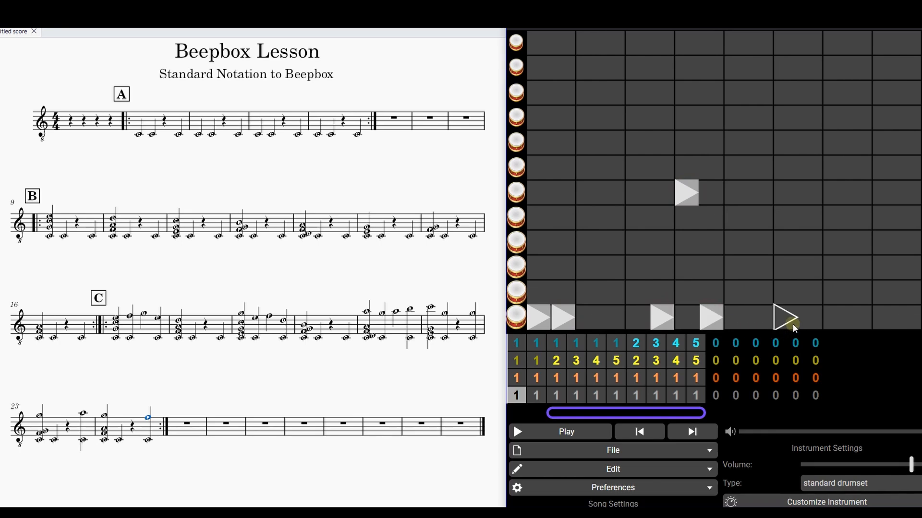
- Shift the seventh-from-the-top drum's hit to beat 3, leaving beat 4 of that drum and beat 5.5 of the lowest drum empty
click(768, 318)
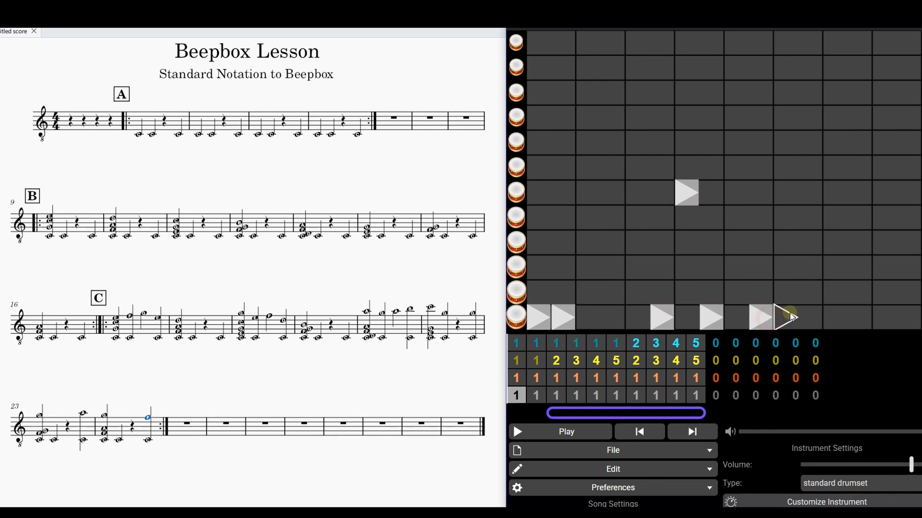
click(759, 319)
click(635, 196)
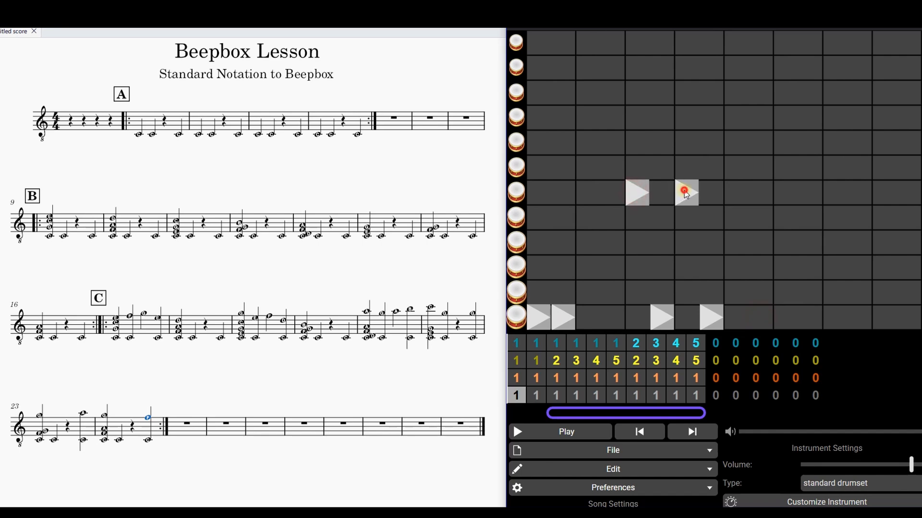
click(687, 195)
- Add lowest-drum hits on beats 2.5, 5, 5.5 and 6.5, and seventh-drum-from-the-top hits on beats 7, 8 and 8.5
click(617, 322)
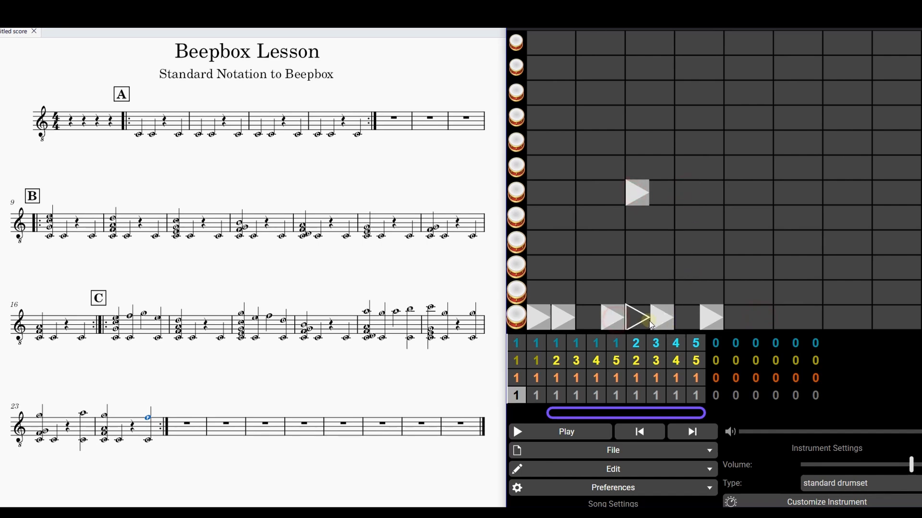
click(711, 321)
click(762, 318)
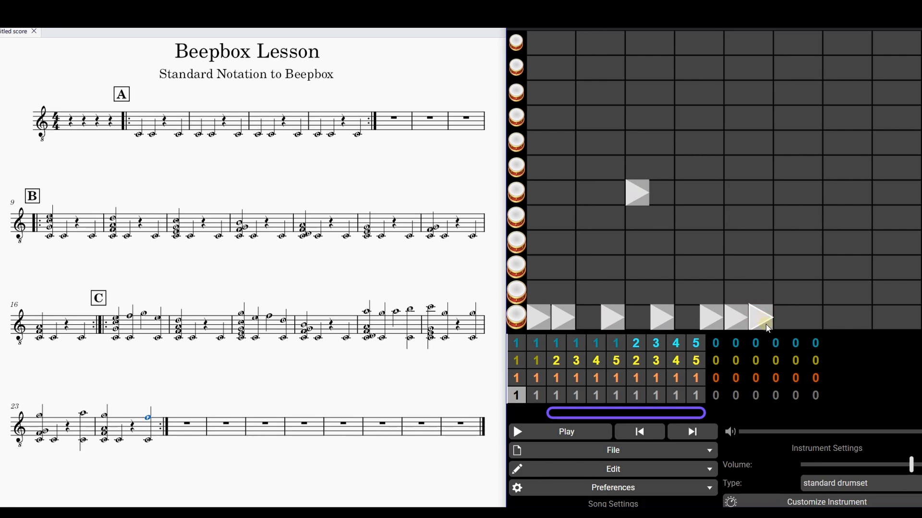
click(819, 322)
click(836, 192)
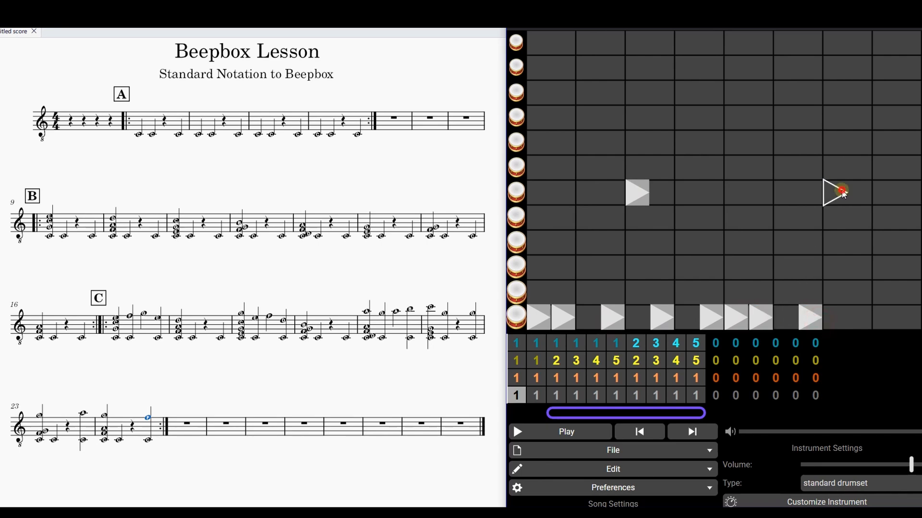
click(885, 192)
click(908, 189)
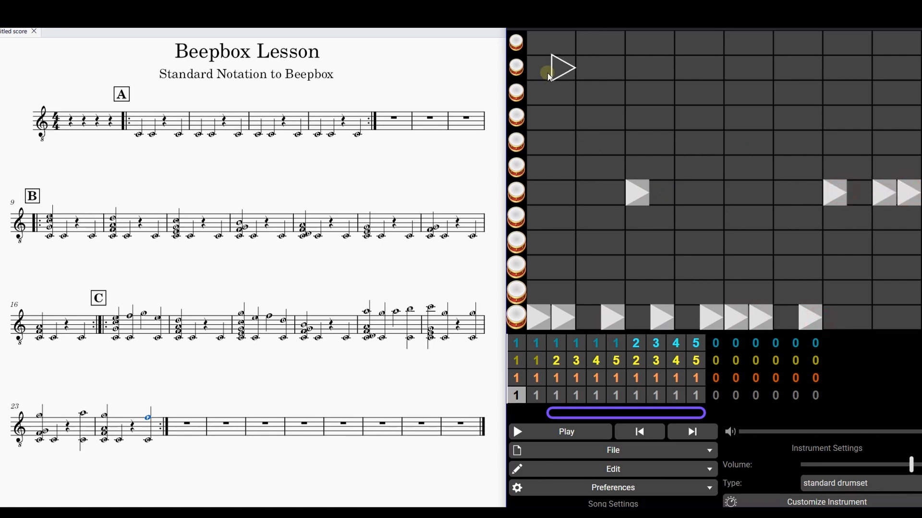
- Try quarter-beat hits on the three highest drums at beat 1 of the drum pattern
click(539, 42)
drag(540, 44, 532, 45)
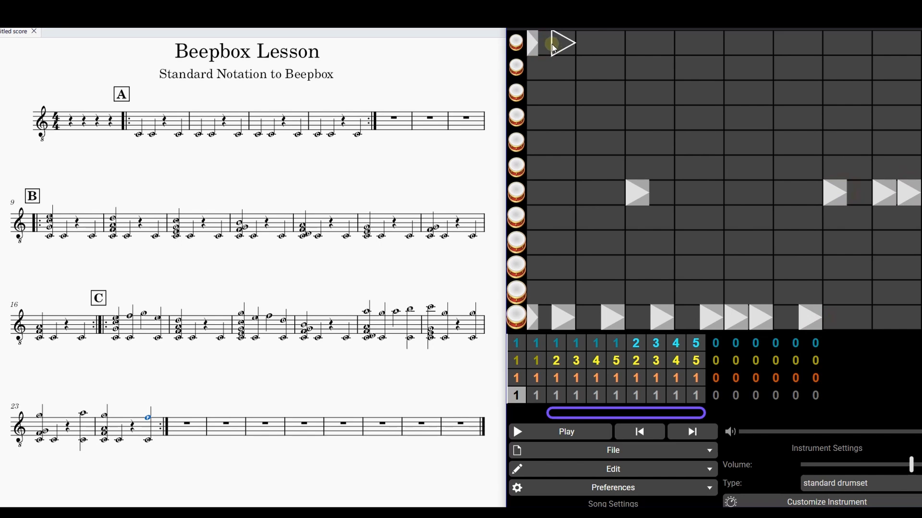
click(545, 44)
click(560, 44)
click(532, 45)
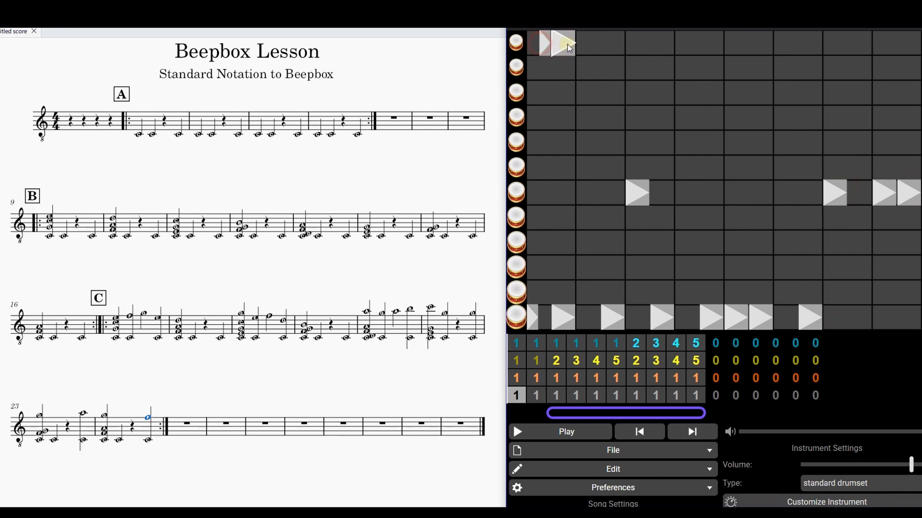
click(567, 44)
click(540, 72)
click(541, 72)
click(545, 43)
click(535, 66)
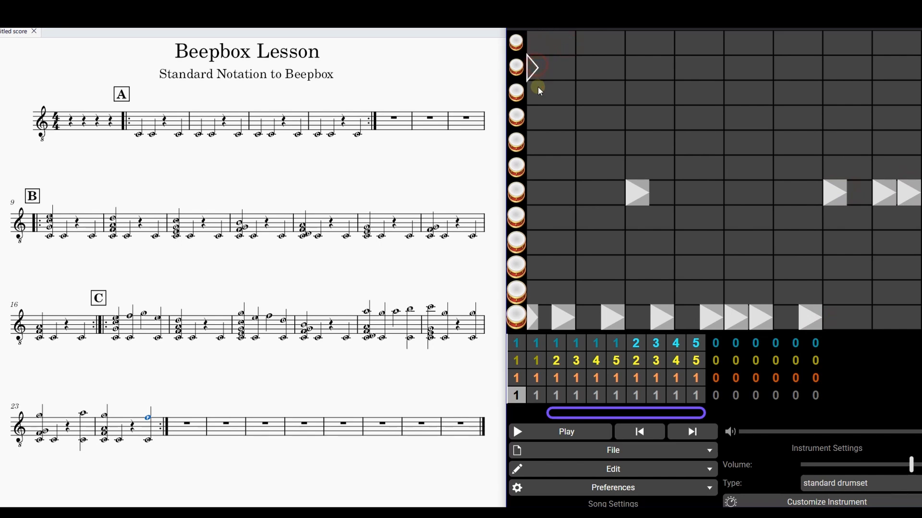
drag(536, 66, 538, 89)
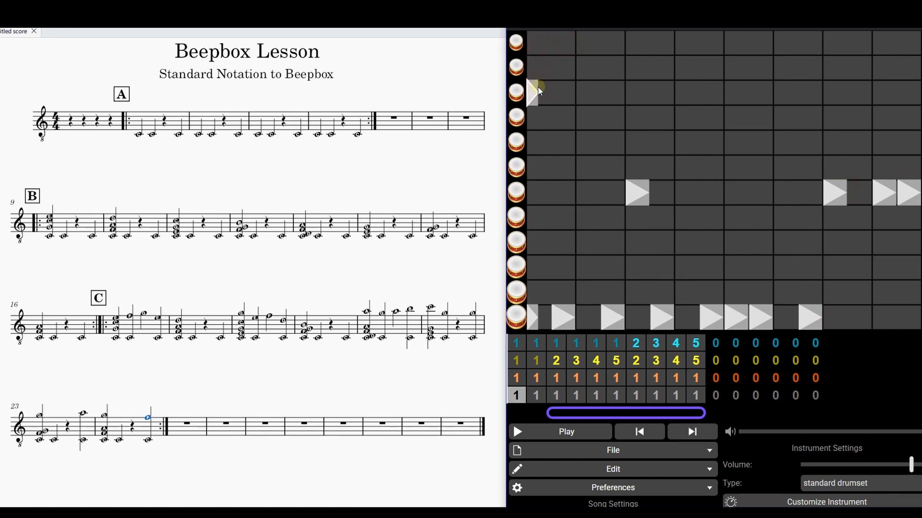
- Fill beats 1 and 2 with quarter-beat hits on the fourth drum from the top, using the fifth drum for beat 1's last quarter
drag(536, 142, 540, 120)
click(544, 117)
click(557, 117)
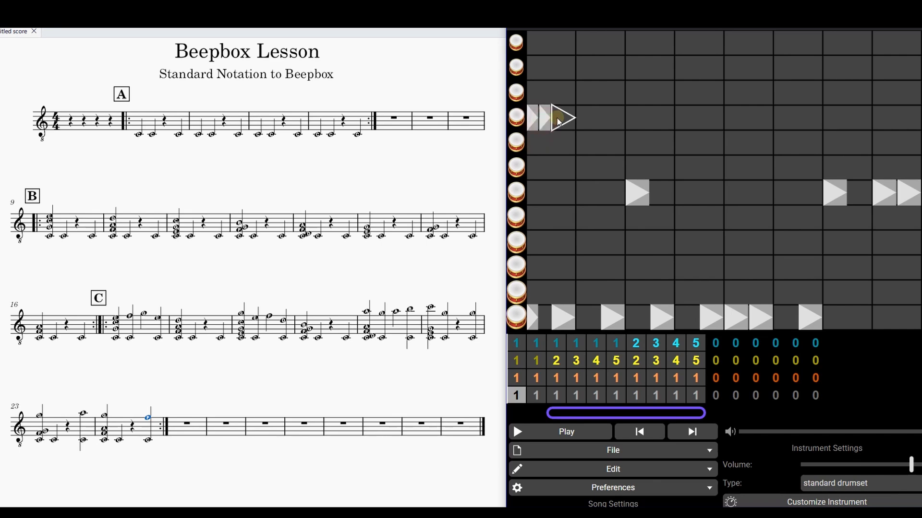
click(582, 119)
click(594, 119)
drag(606, 120, 618, 124)
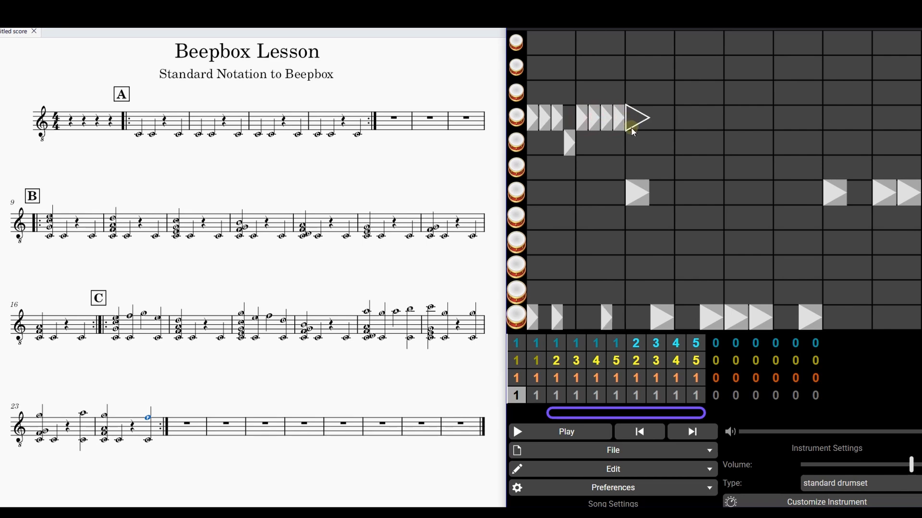
- On beat 3, enter quarter-beat hits on the fifth, fourth, fourth and fifth drums, remove the lowest-drum hit, and play the pattern
click(631, 144)
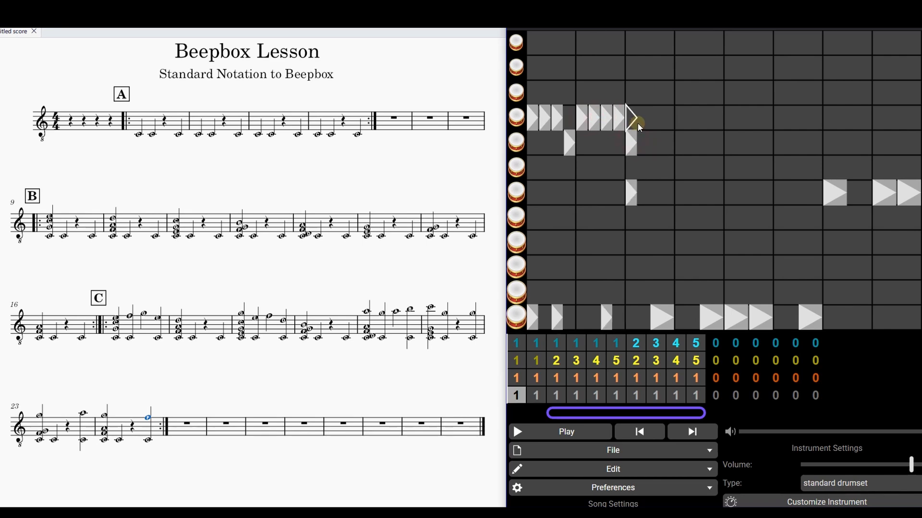
click(657, 124)
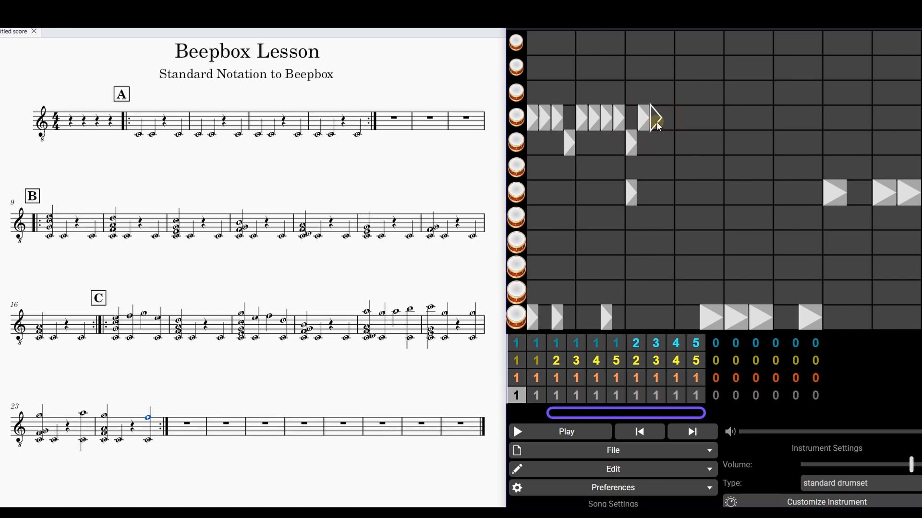
key(space)
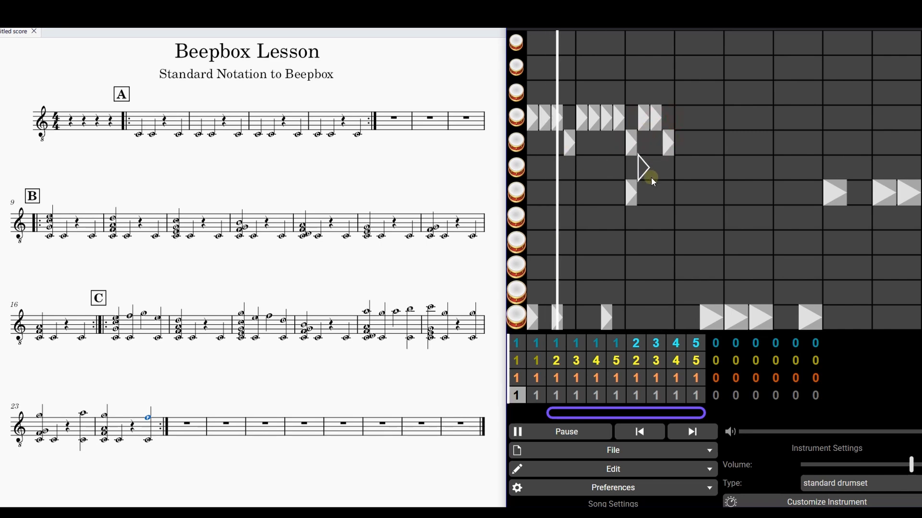
key(space)
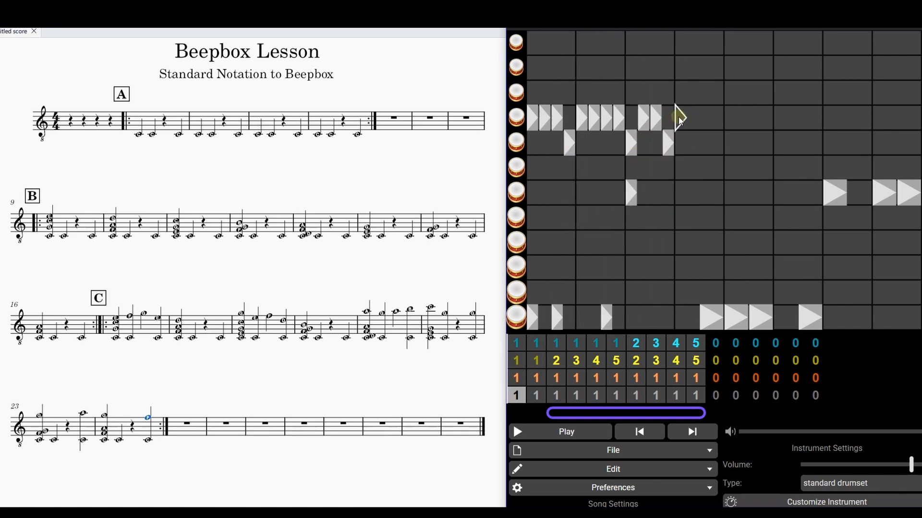
- Fill beat 4 with quarter-beat hits alternating between the fourth and fifth drums from the top
click(694, 142)
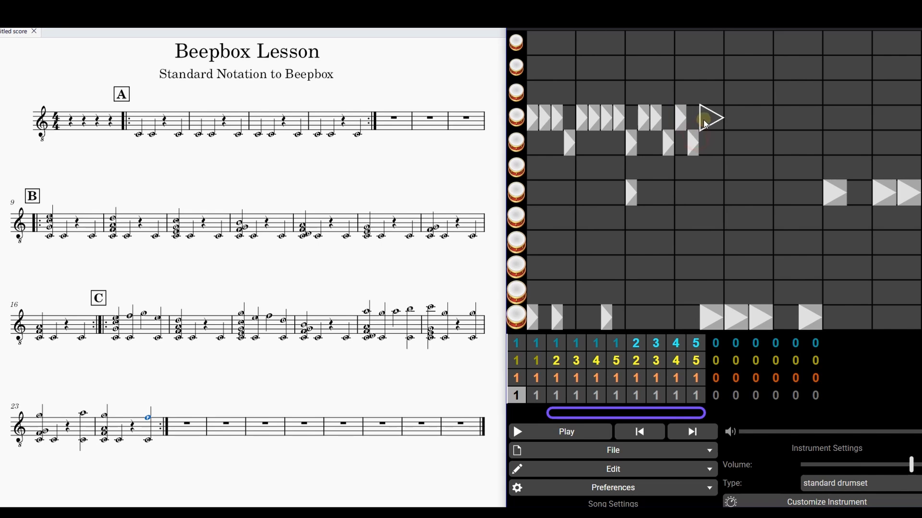
click(715, 121)
drag(719, 124, 807, 124)
click(717, 142)
- Fill beats 5 and 6 with quarter-beat hits on the fourth drum from the top, using the fifth drum for beat 5's last quarter
click(736, 121)
click(746, 121)
click(774, 120)
click(805, 122)
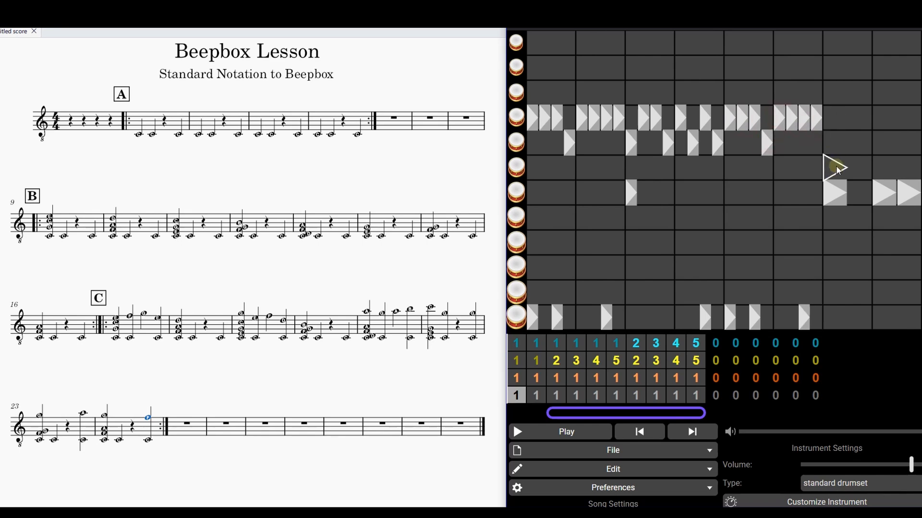
- On beat 7, enter quarter-beat hits on the fifth, fourth, fourth and fifth drums from the top
click(835, 142)
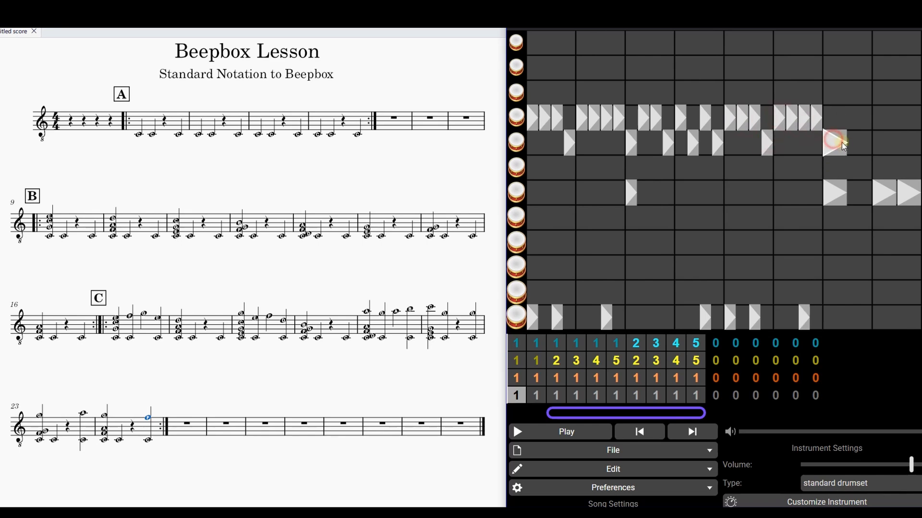
click(842, 117)
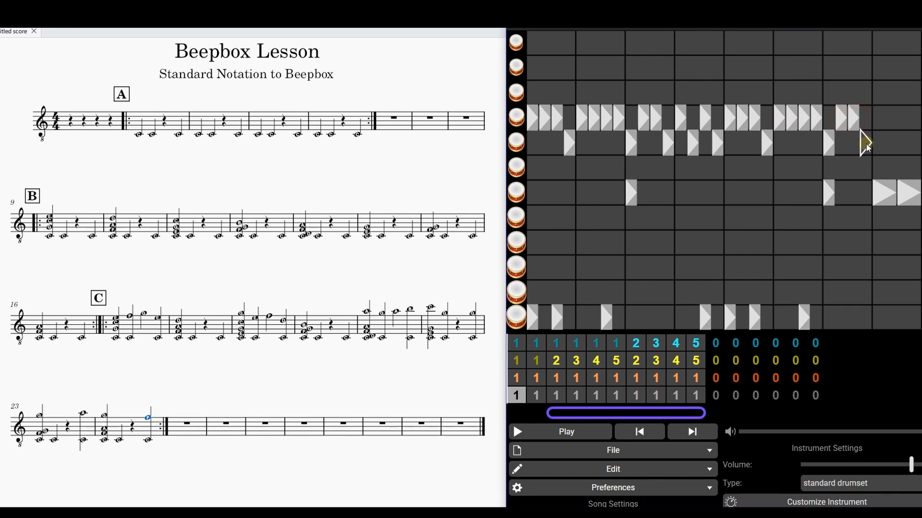
click(865, 143)
- Fill beat 8 with quarter-beat hits alternating between the fourth and fifth drums from the top, and play the song
click(878, 123)
click(894, 119)
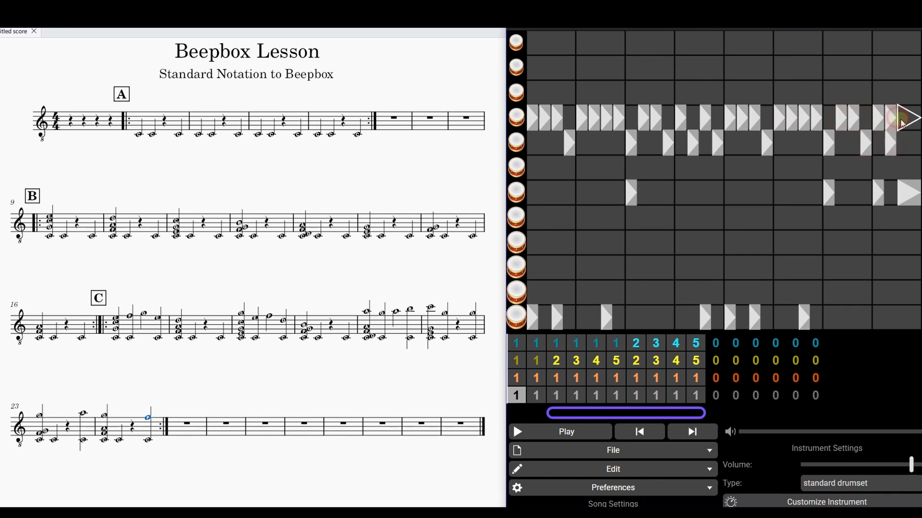
drag(895, 121, 905, 118)
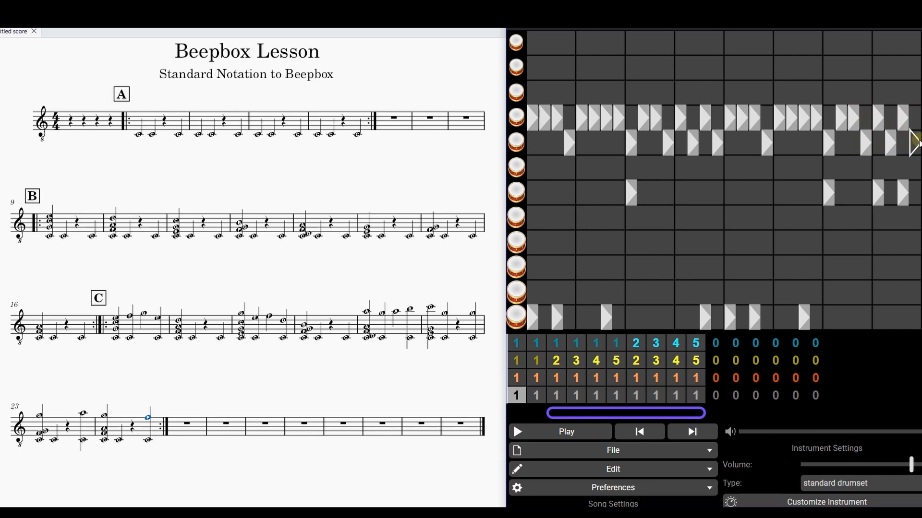
click(914, 142)
key(space)
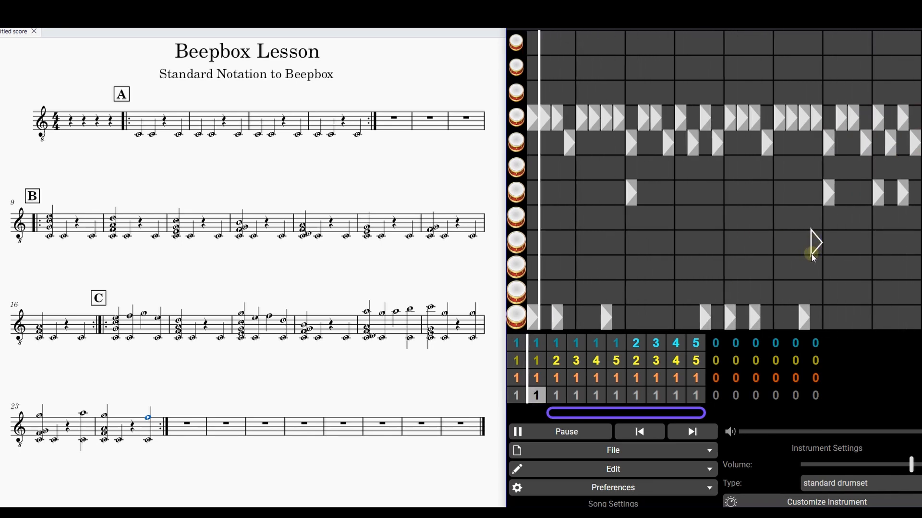
- Select the yellow chord channel's pattern 2, stop playback, and set the channel's instrument type to square wave
click(555, 360)
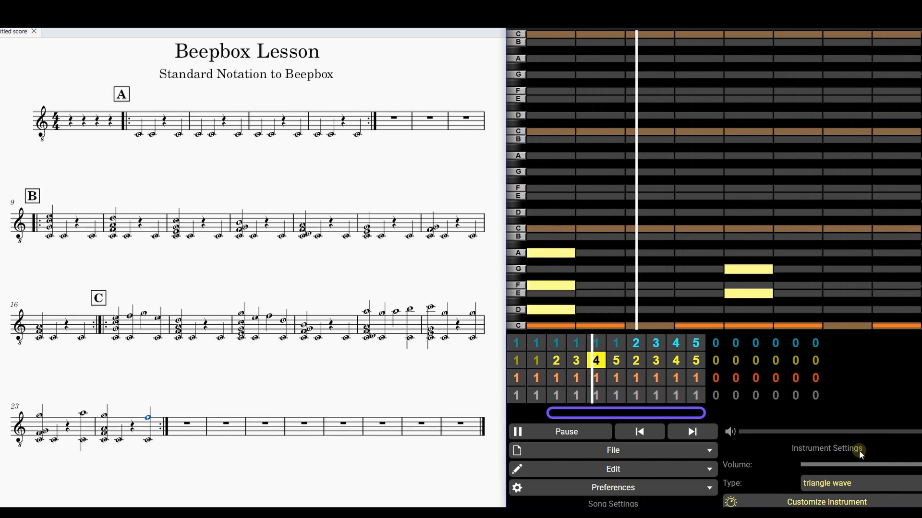
key(space)
click(826, 484)
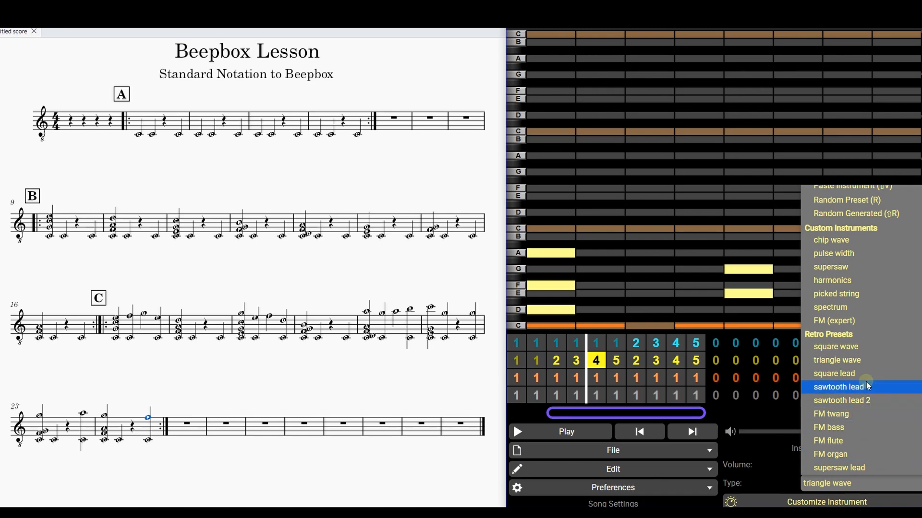
click(867, 346)
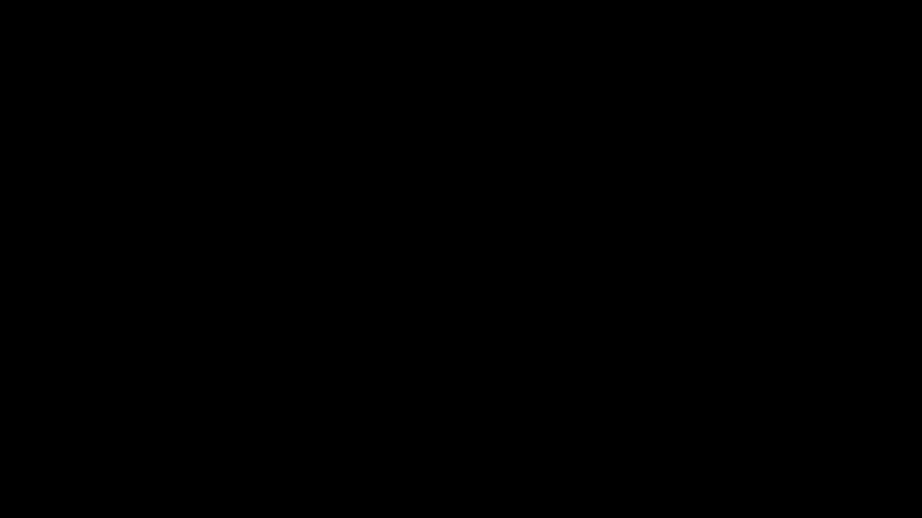